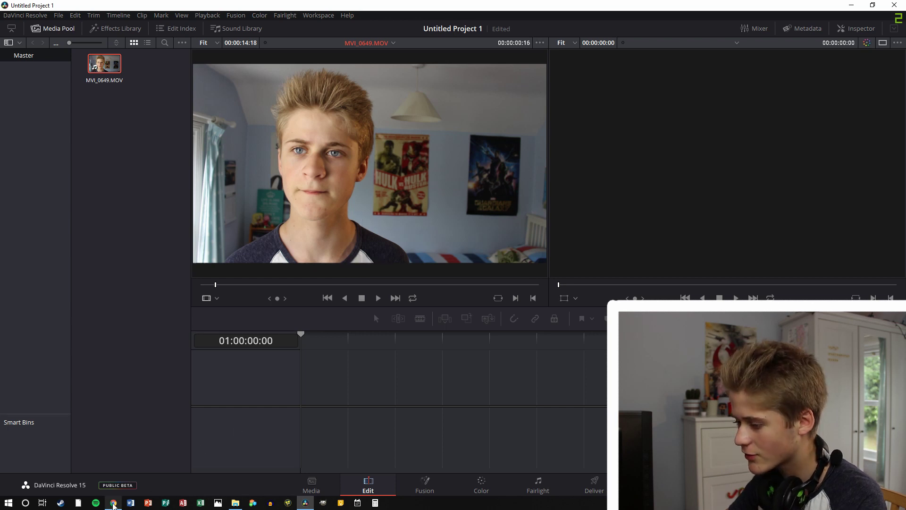
Play MVI_0649 in the Source viewer and jump ahead near the end of the clip.
{"action": "left_click", "coordinate": [113, 503]}
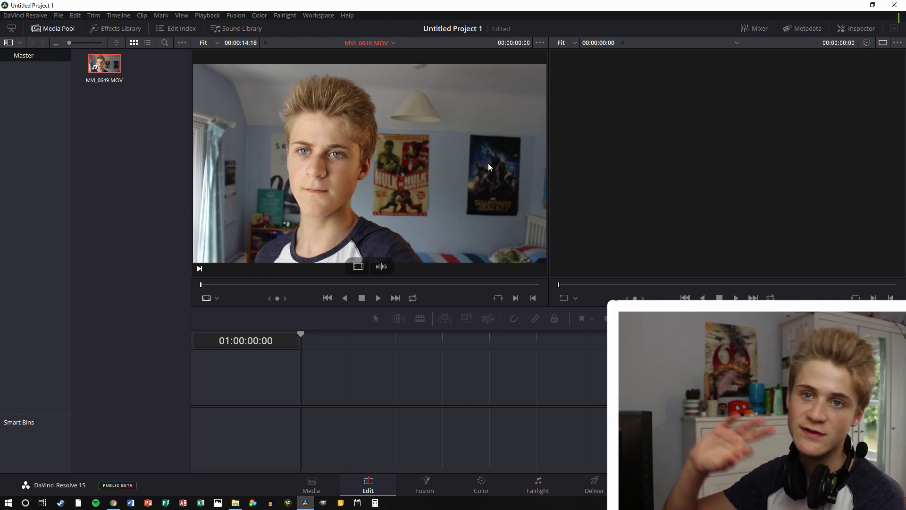
{"action": "key", "text": "space"}
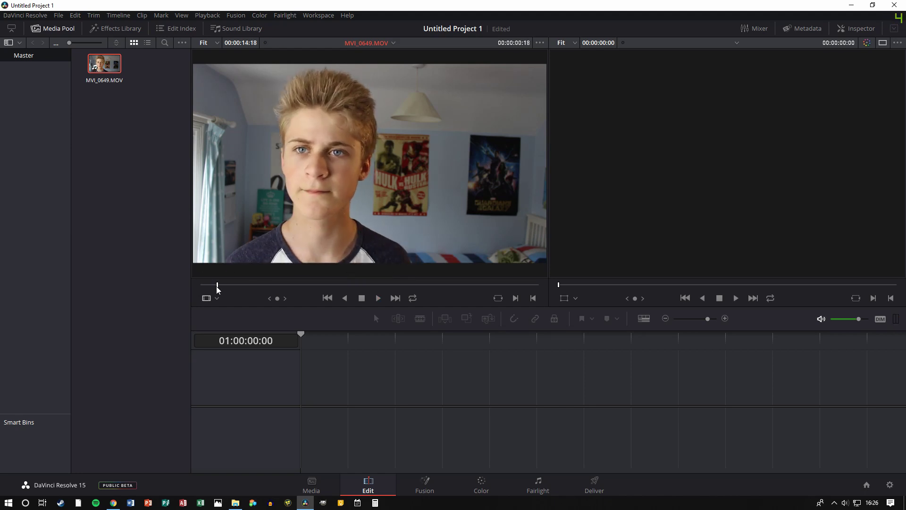
{"action": "left_click", "coordinate": [472, 285]}
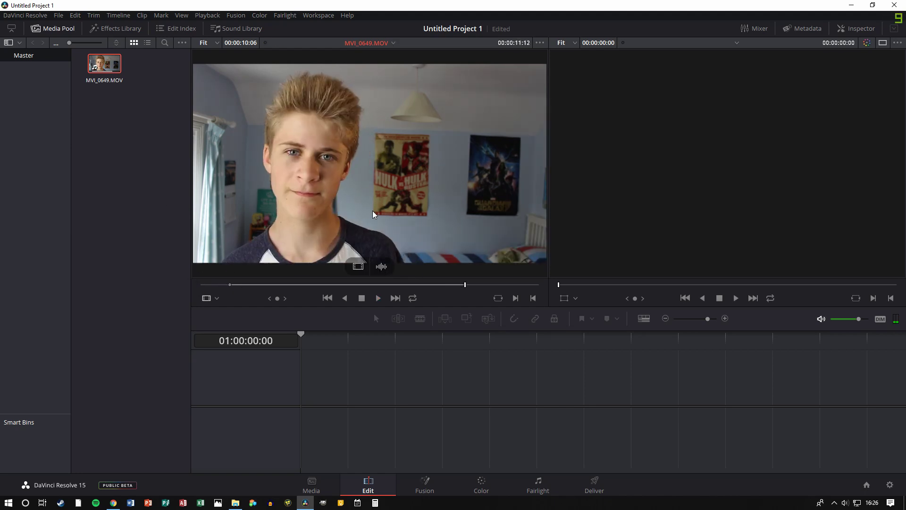
Drop the marked clip onto a new timeline, then cut off and delete its short opening piece and the gap.
{"action": "left_click_drag", "start_coordinate": [370, 189], "coordinate": [359, 392]}
{"action": "left_click", "coordinate": [305, 335]}
{"action": "key", "text": "space"}
{"action": "key", "text": "space"}
{"action": "key", "text": "ctrl+equal"}
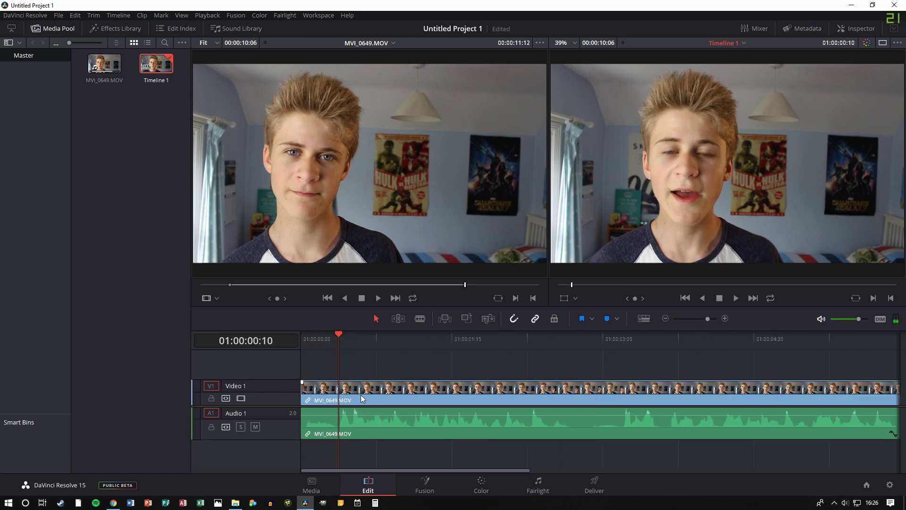
{"action": "key", "text": "ctrl+b"}
{"action": "right_click", "coordinate": [318, 399]}
{"action": "key", "text": "BackSpace"}
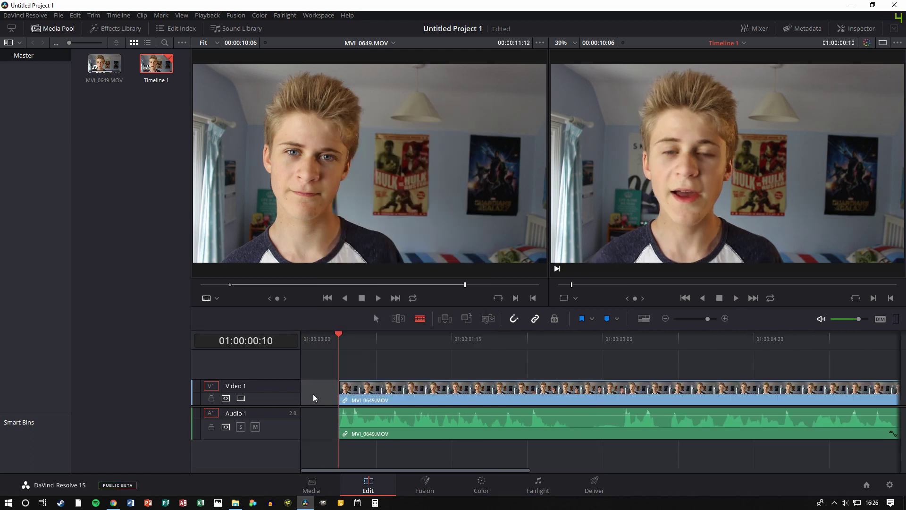
{"action": "left_click", "coordinate": [313, 397]}
{"action": "key", "text": "BackSpace"}
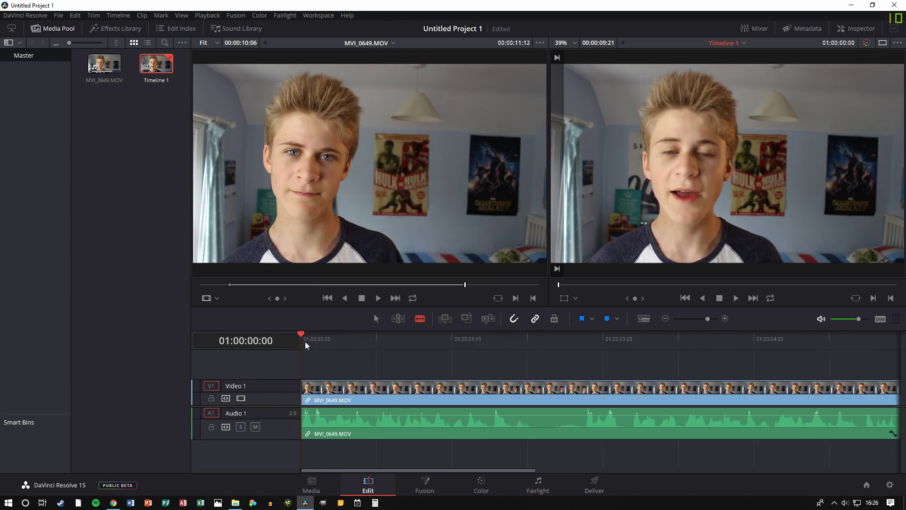
Split the clip at 01:00:02:15 and shorten its end.
{"action": "left_click_drag", "start_coordinate": [308, 339], "coordinate": [548, 340]}
{"action": "key", "text": "ctrl+b"}
{"action": "key", "text": "space"}
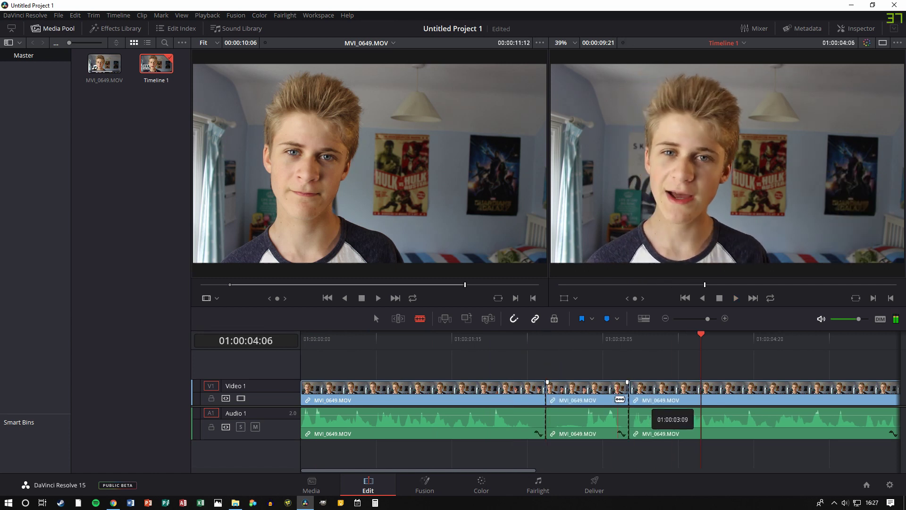
{"action": "key", "text": "ctrl+minus"}
{"action": "left_click_drag", "start_coordinate": [723, 392], "coordinate": [711, 392]}
{"action": "right_click", "coordinate": [718, 391]}
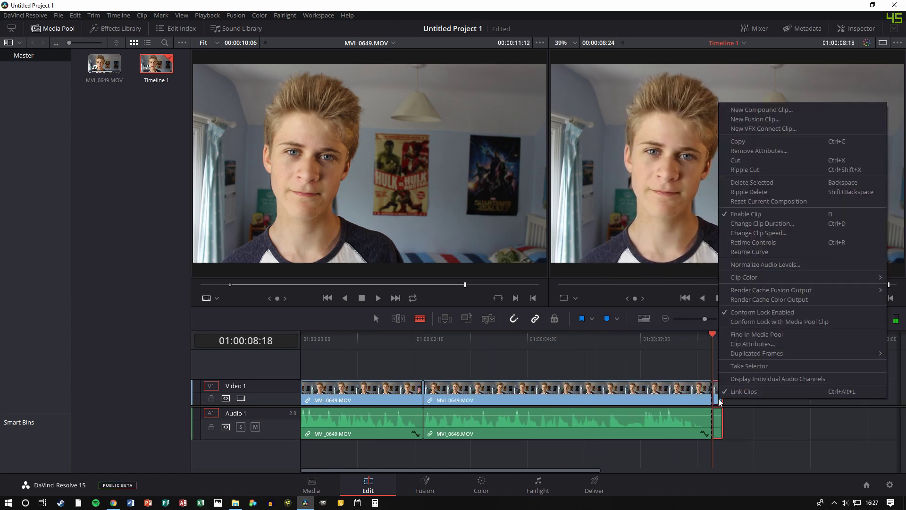
{"action": "key", "text": "Escape"}
Split the clip at 01:00:06:00 and scrub through the edit to review it.
{"action": "left_click_drag", "start_coordinate": [447, 339], "coordinate": [584, 339]}
{"action": "key", "text": "ctrl+b"}
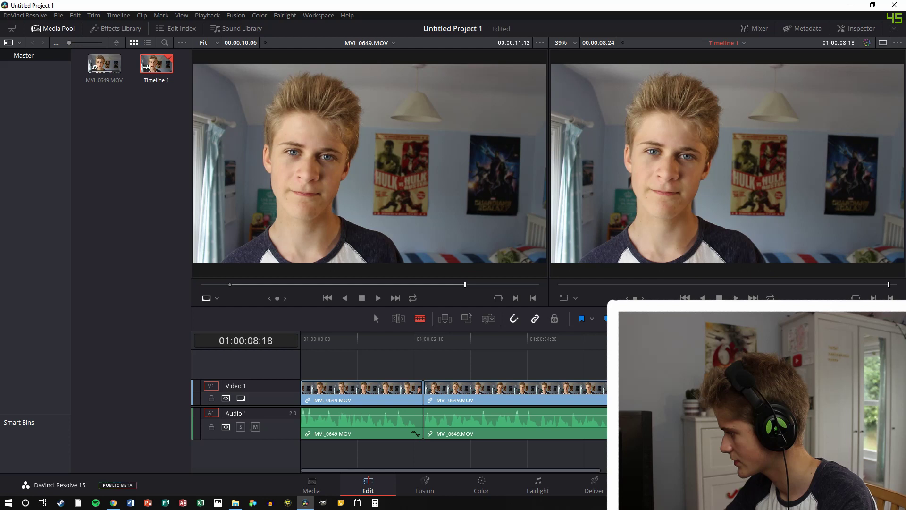
{"action": "right_click", "coordinate": [718, 391]}
{"action": "left_click", "coordinate": [398, 339]}
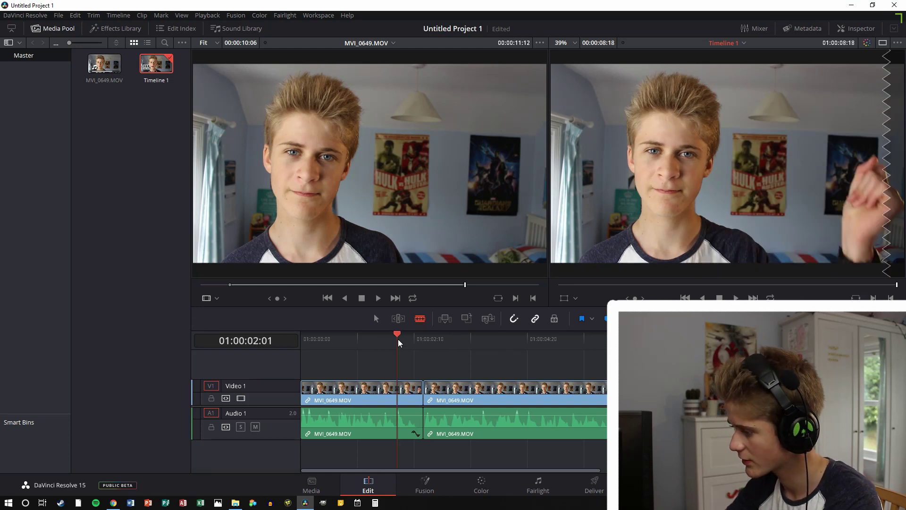
{"action": "left_click_drag", "start_coordinate": [331, 350], "coordinate": [383, 333]}
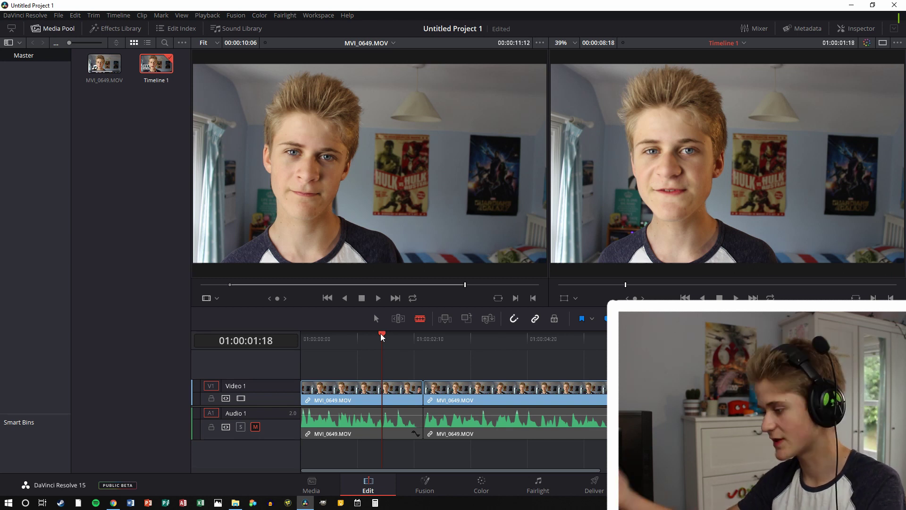
Cut the timeline clip at 01:00:02:04.
{"action": "left_click", "coordinate": [356, 336]}
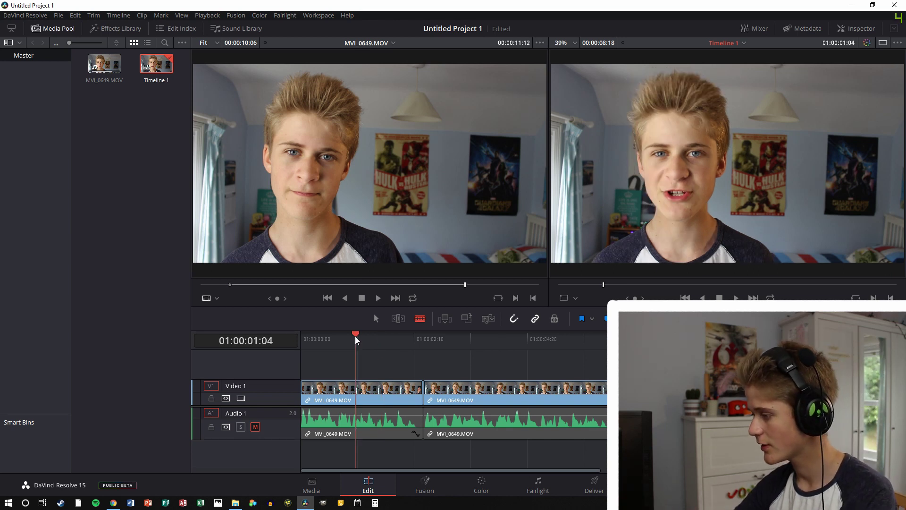
{"action": "key", "text": "space"}
{"action": "key", "text": "space"}
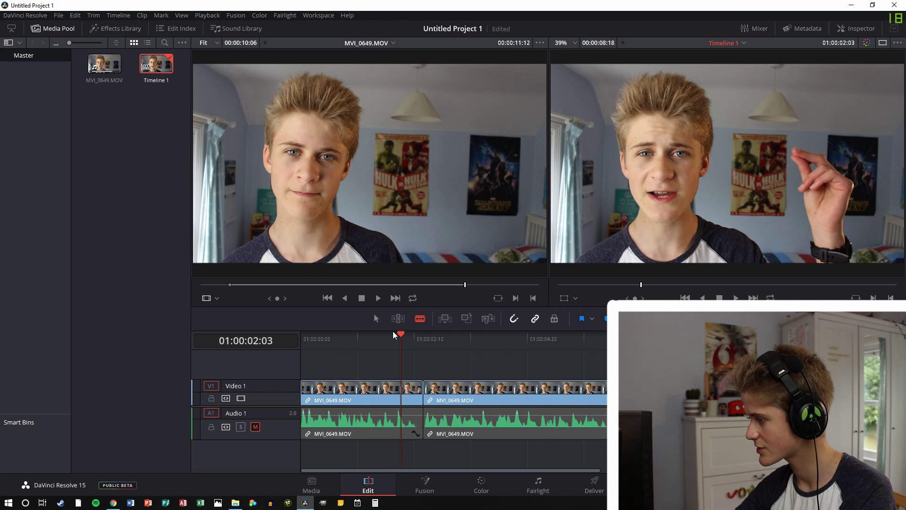
{"action": "mouse_move", "coordinate": [401, 335]}
{"action": "left_mouse_down"}
{"action": "mouse_move", "coordinate": [413, 336]}
{"action": "mouse_move", "coordinate": [403, 336]}
{"action": "left_mouse_up"}
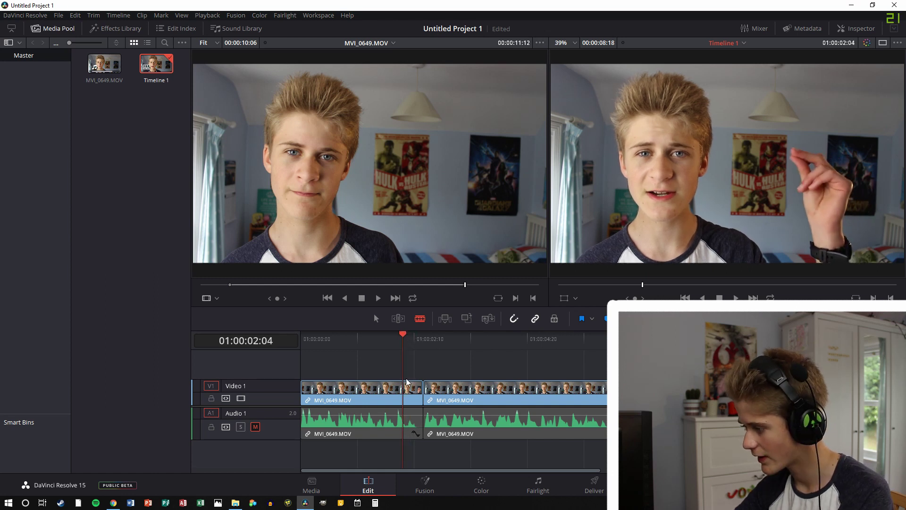
{"action": "left_click", "coordinate": [409, 390]}
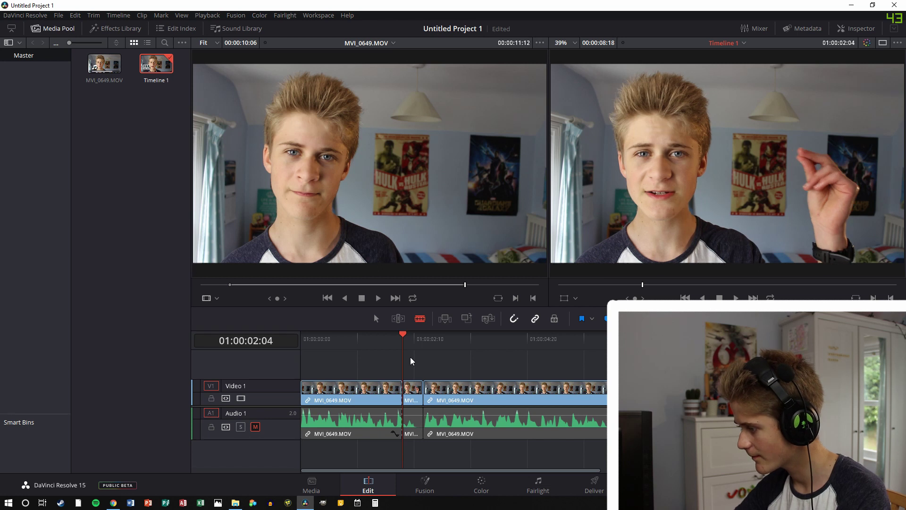
{"action": "left_click", "coordinate": [413, 335]}
{"action": "mouse_move", "coordinate": [413, 336]}
{"action": "left_mouse_down"}
{"action": "mouse_move", "coordinate": [420, 339]}
{"action": "mouse_move", "coordinate": [409, 344]}
{"action": "left_mouse_up"}
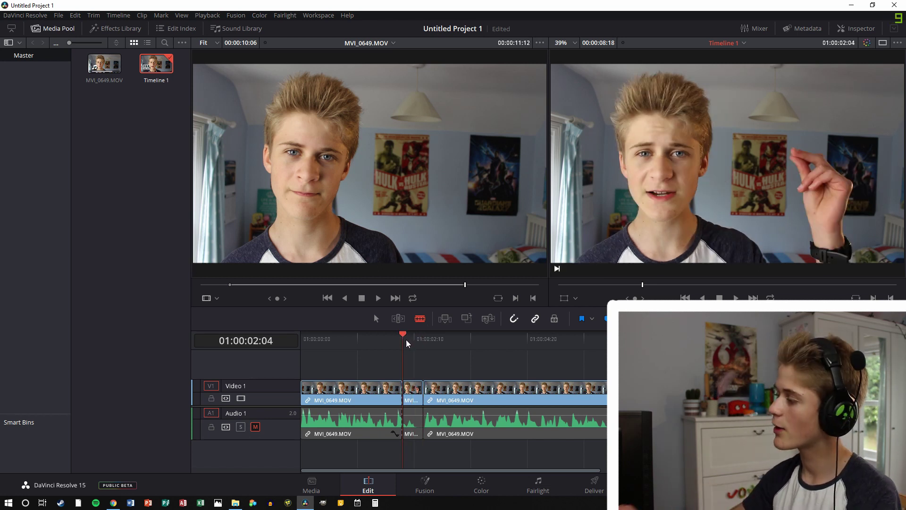
Unmute Audio 1 and replay the edit around 01:00:03:14 with sound.
{"action": "key", "text": "space"}
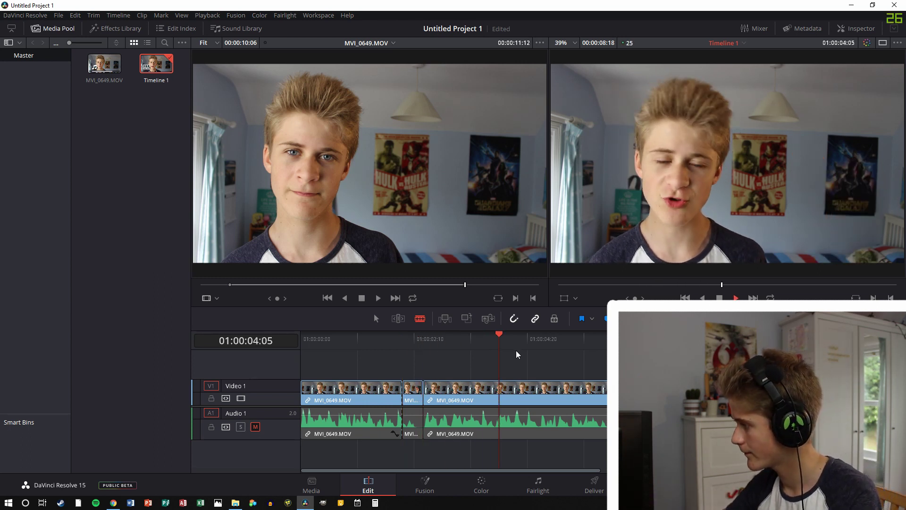
{"action": "key", "text": "space"}
{"action": "left_click", "coordinate": [255, 427]}
{"action": "key", "text": "space"}
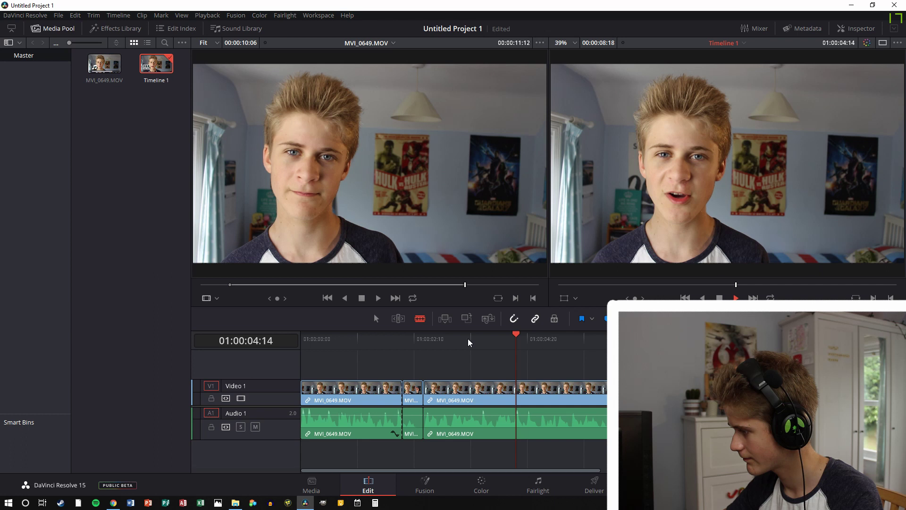
{"action": "left_click_drag", "start_coordinate": [520, 339], "coordinate": [470, 339]}
{"action": "key", "text": "space"}
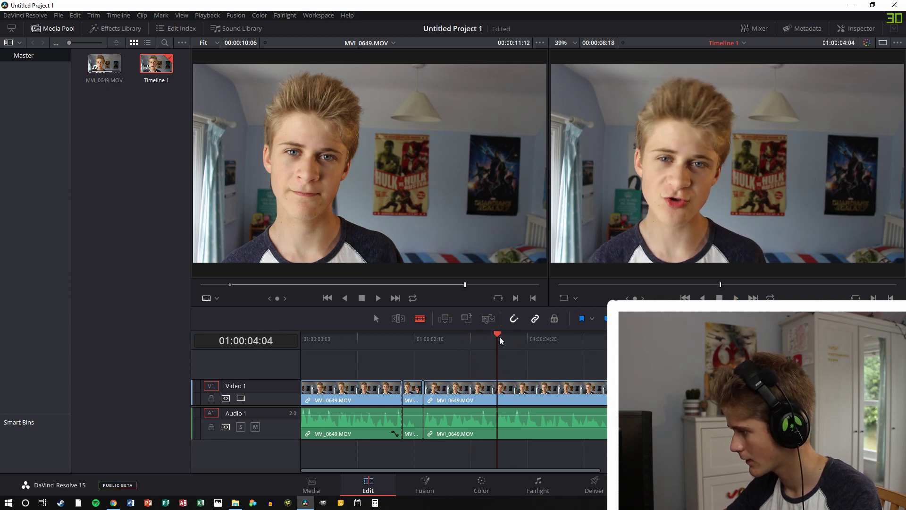
Cut the clip at 01:00:04:01 and 01:00:05:11, then mute Audio 1 again.
{"action": "key", "text": "Left"}
{"action": "key", "text": "Left"}
{"action": "key", "text": "Left"}
{"action": "key", "text": "ctrl+b"}
{"action": "key", "text": "space"}
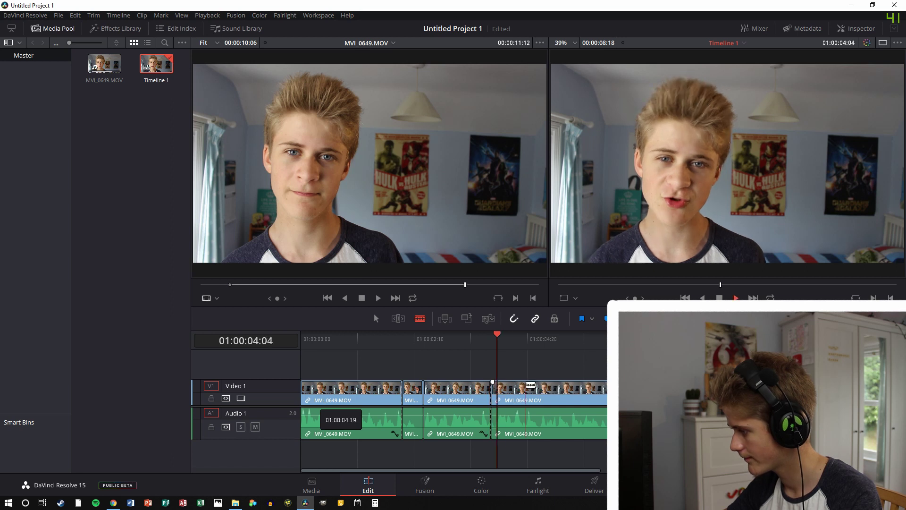
{"action": "key", "text": "space"}
{"action": "key", "text": "ctrl+b"}
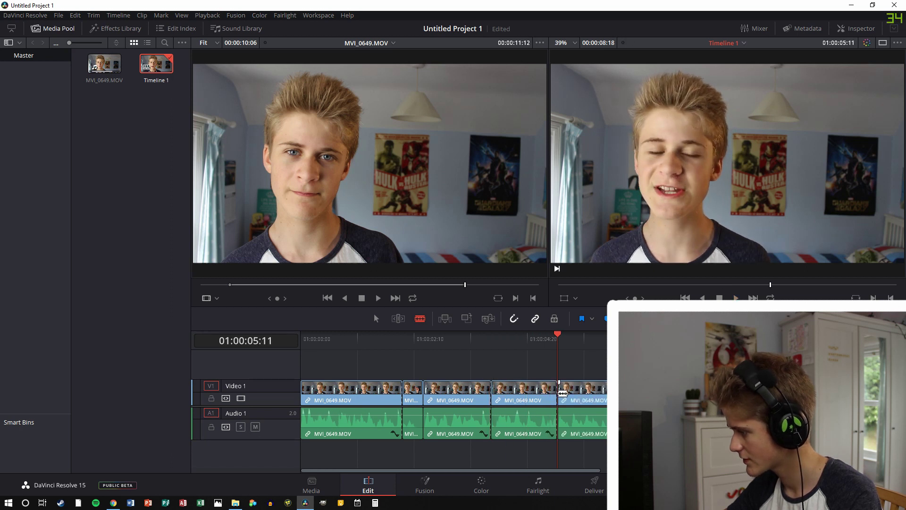
{"action": "left_click", "coordinate": [255, 427]}
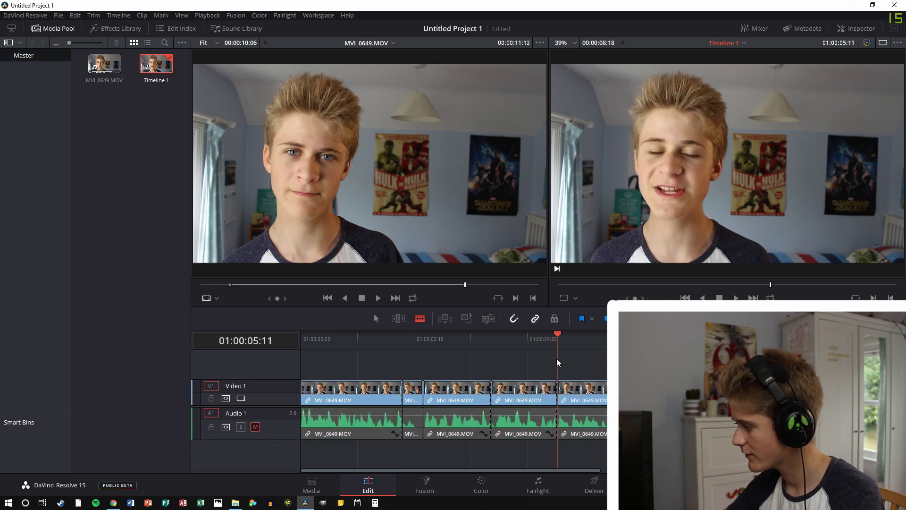
Colour the short piece after 01:00:02:04 and the fourth clip piece orange.
{"action": "left_click", "coordinate": [409, 344]}
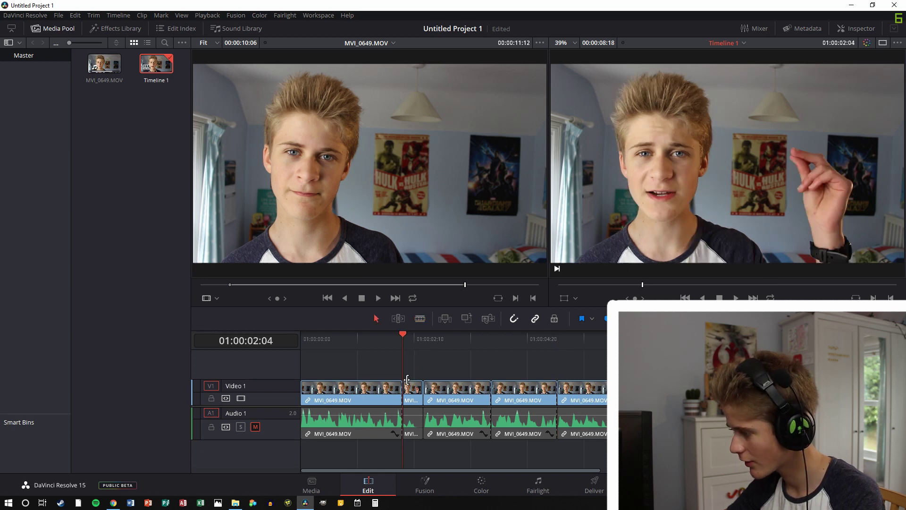
{"action": "left_click", "coordinate": [412, 394]}
{"action": "right_click", "coordinate": [414, 391]}
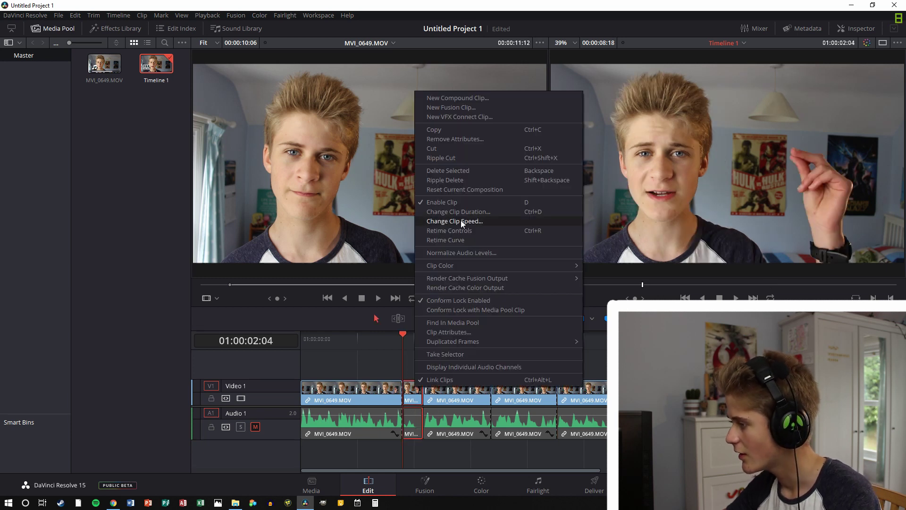
{"action": "mouse_move", "coordinate": [463, 265]}
{"action": "left_click", "coordinate": [597, 287]}
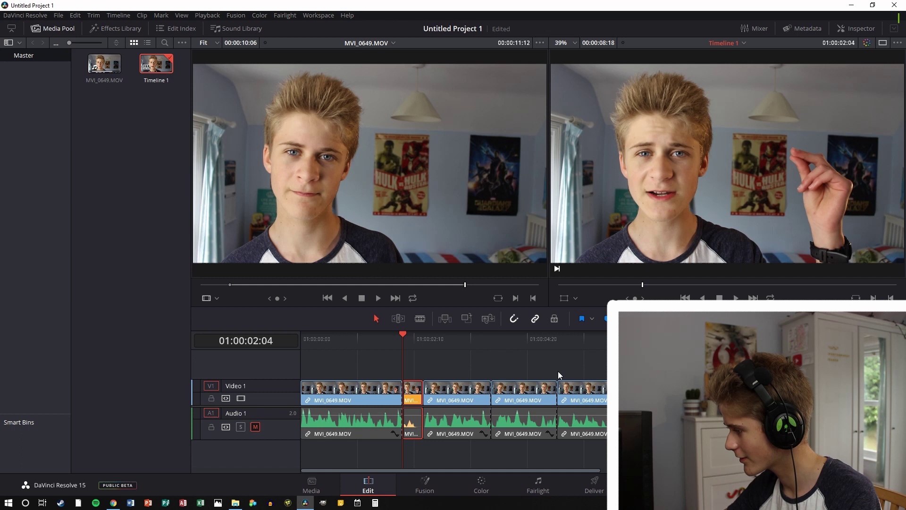
{"action": "right_click", "coordinate": [527, 395]}
{"action": "mouse_move", "coordinate": [587, 271]}
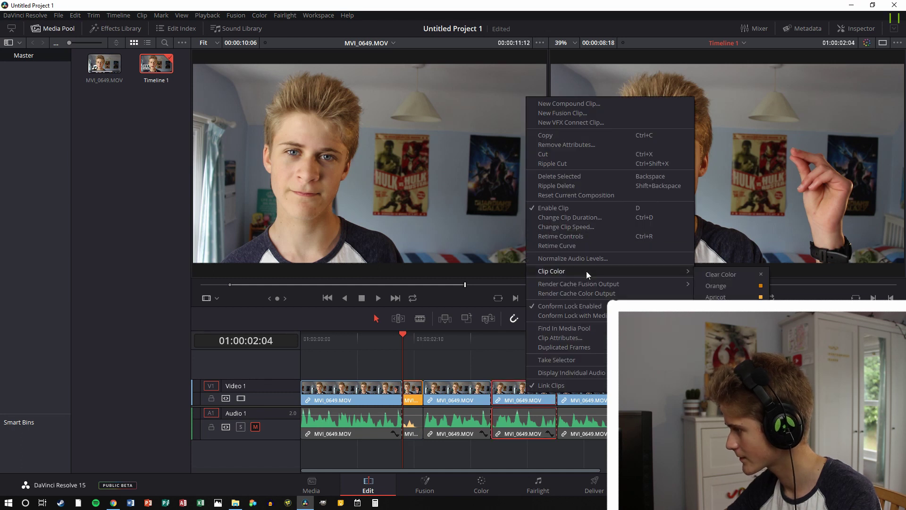
{"action": "left_click", "coordinate": [718, 286]}
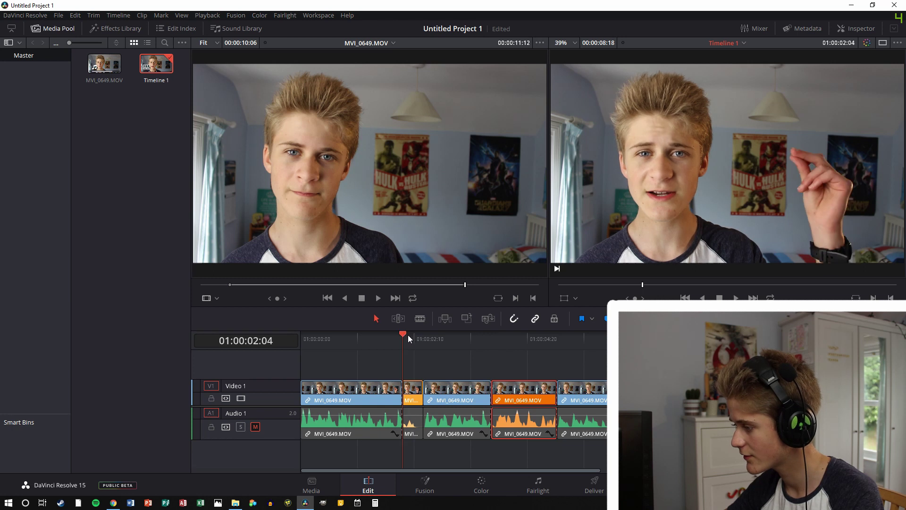
Play the edit from 01:00:04:11 and check the clip's options without changing anything.
{"action": "left_click_drag", "start_coordinate": [497, 335], "coordinate": [511, 335]}
{"action": "key", "text": "space"}
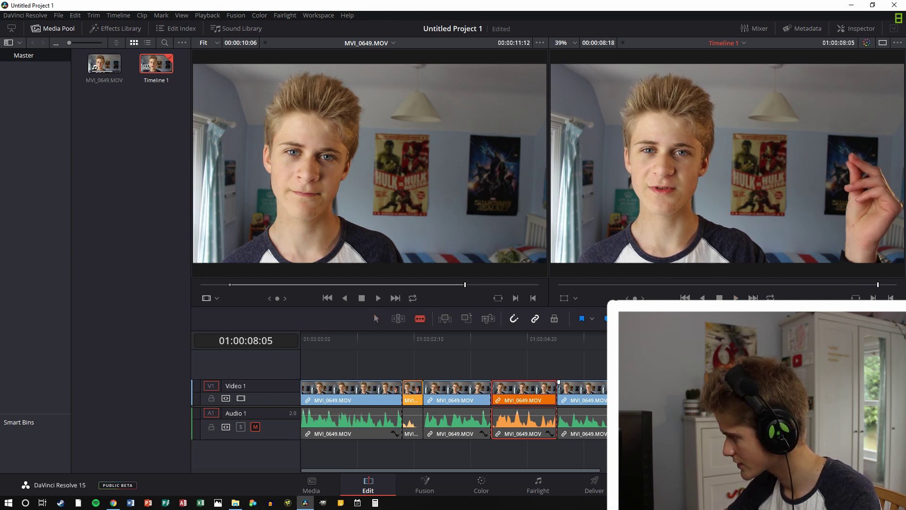
{"action": "key", "text": "b"}
{"action": "right_click", "coordinate": [702, 397]}
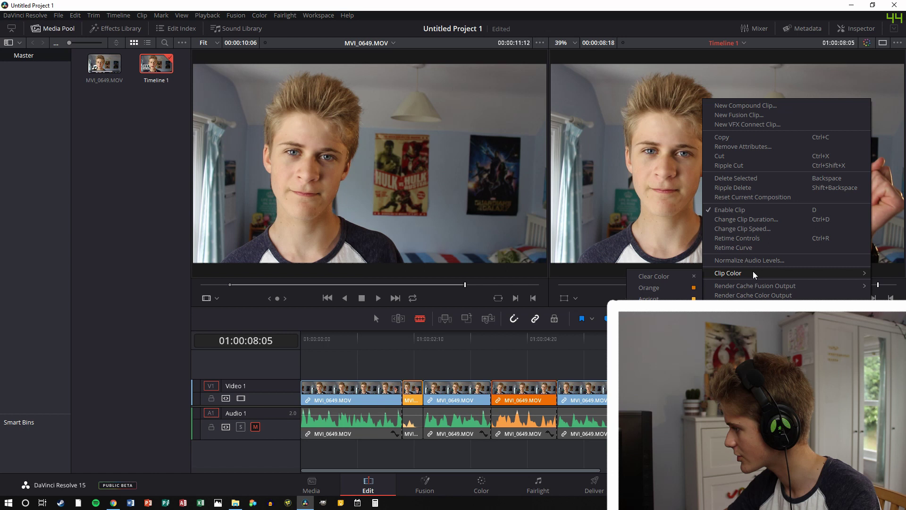
{"action": "mouse_move", "coordinate": [735, 276]}
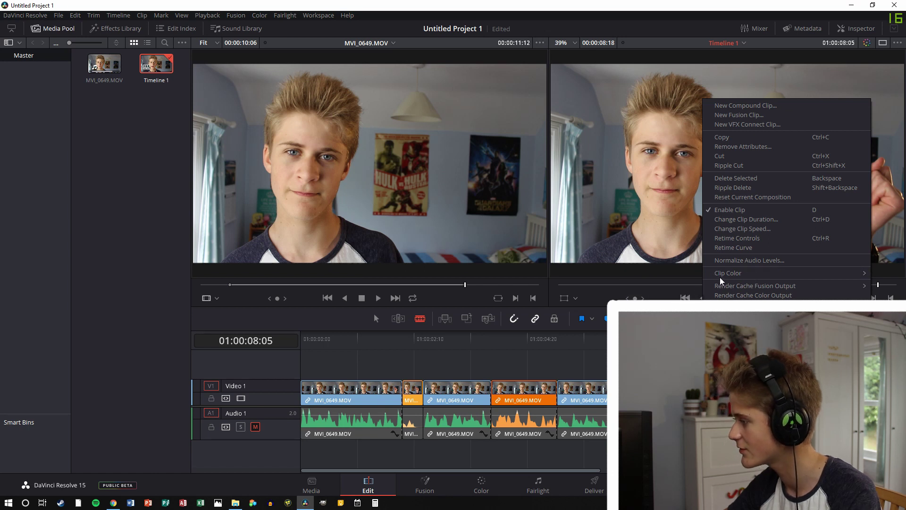
{"action": "left_click", "coordinate": [679, 288]}
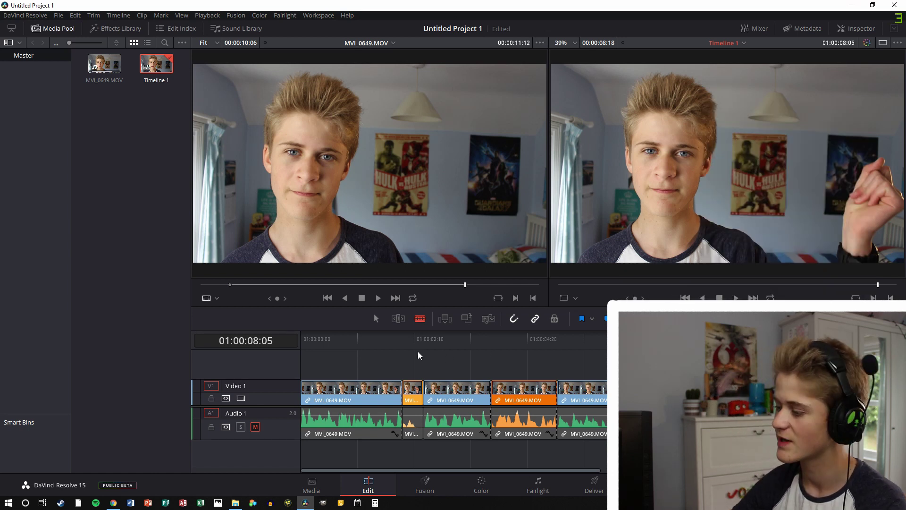
Park the playhead at 01:00:02:04 and send that clip to the Fusion page.
{"action": "left_click", "coordinate": [412, 335]}
{"action": "mouse_move", "coordinate": [412, 335]}
{"action": "left_mouse_down"}
{"action": "mouse_move", "coordinate": [303, 338]}
{"action": "mouse_move", "coordinate": [403, 338]}
{"action": "left_mouse_up"}
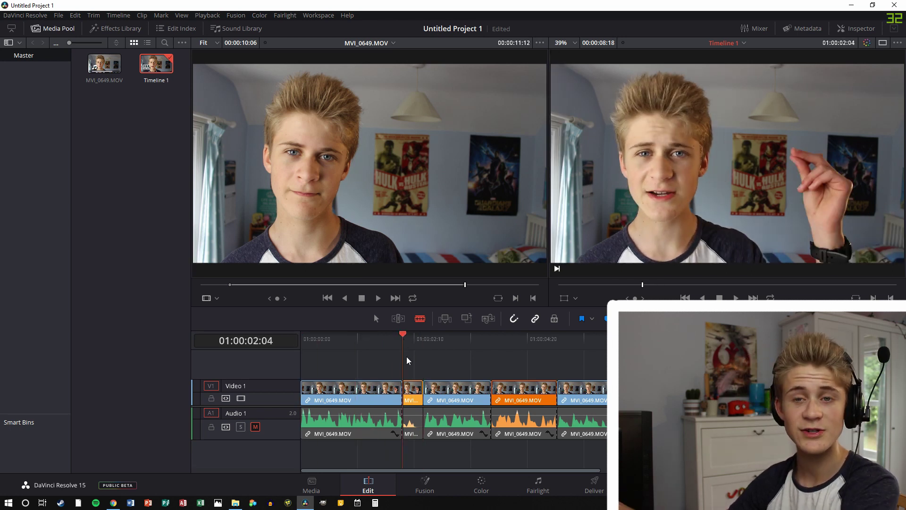
{"action": "mouse_move", "coordinate": [398, 339]}
{"action": "left_mouse_down"}
{"action": "mouse_move", "coordinate": [388, 344]}
{"action": "mouse_move", "coordinate": [405, 347]}
{"action": "left_mouse_up"}
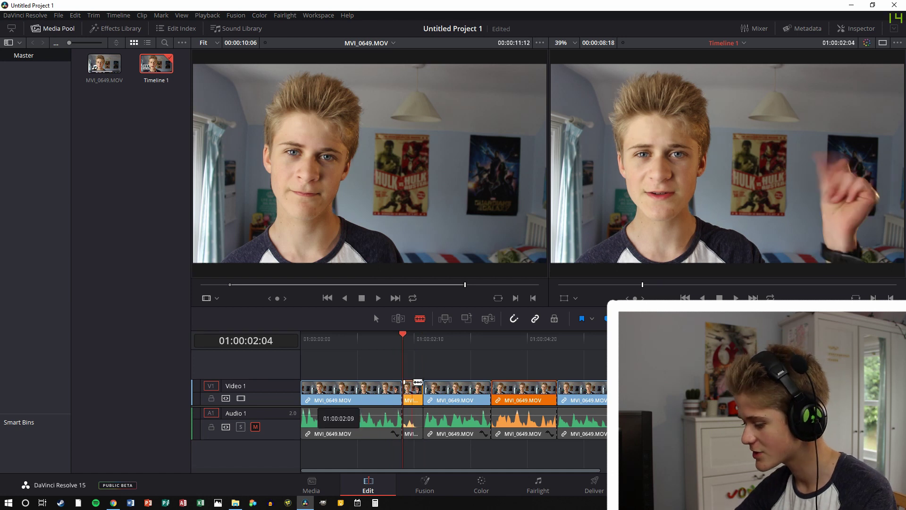
{"action": "left_click", "coordinate": [419, 489]}
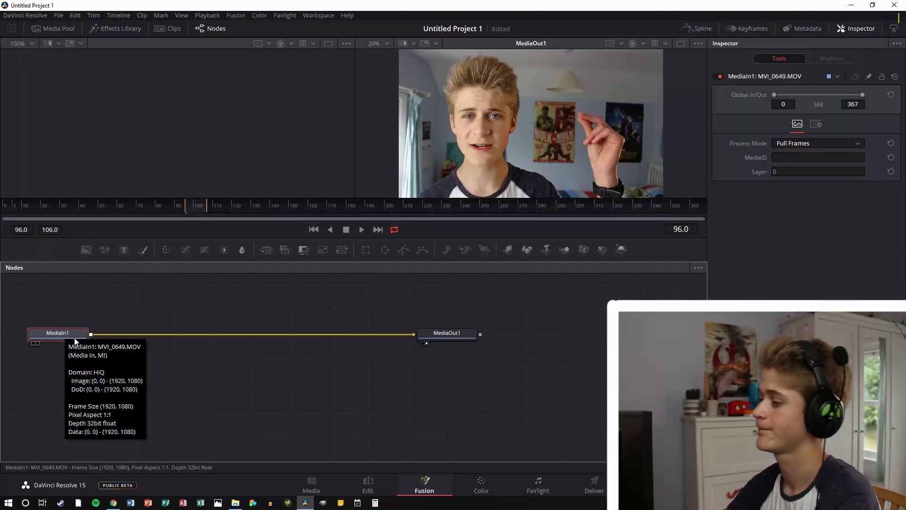
Arrange the nodes to the grid and spread MediaIn1 and MediaOut1 further apart.
{"action": "right_click", "coordinate": [267, 289]}
{"action": "mouse_move", "coordinate": [302, 332]}
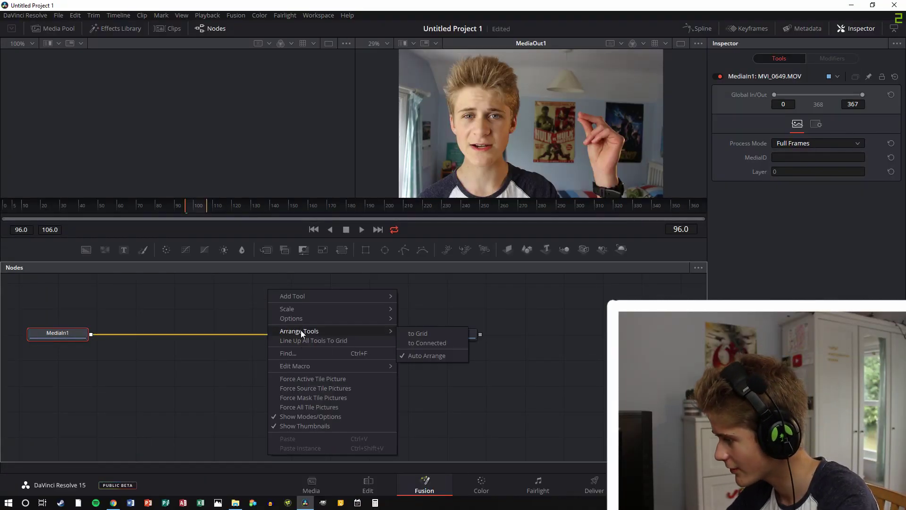
{"action": "left_click", "coordinate": [414, 333]}
{"action": "left_click_drag", "start_coordinate": [449, 333], "coordinate": [487, 334]}
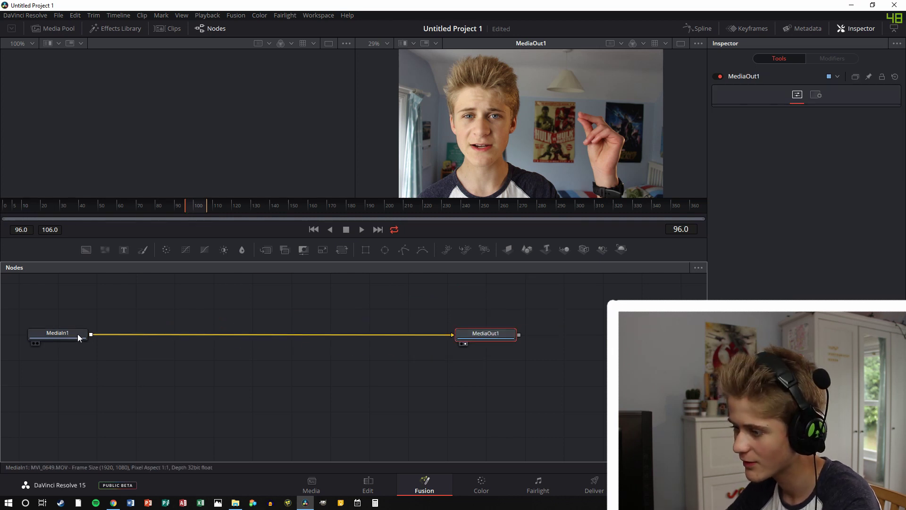
{"action": "left_click_drag", "start_coordinate": [70, 333], "coordinate": [108, 334]}
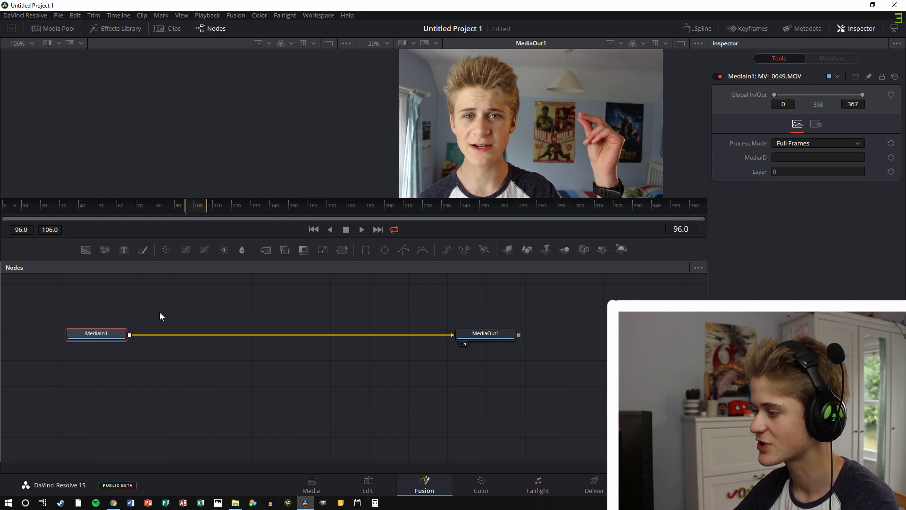
{"action": "left_click", "coordinate": [250, 305]}
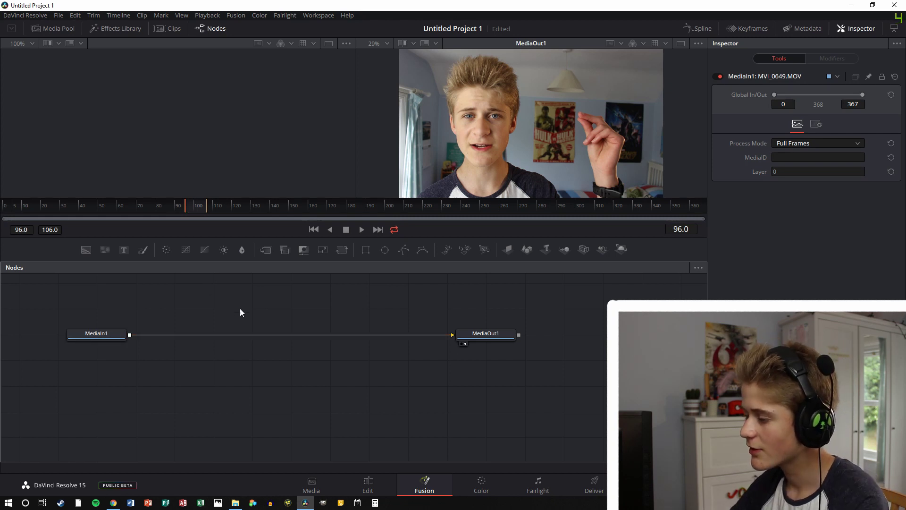
Add a Paint node by searching 'pai' in the Shift+Space tool list.
{"action": "right_click", "coordinate": [277, 304]}
{"action": "mouse_move", "coordinate": [292, 310]}
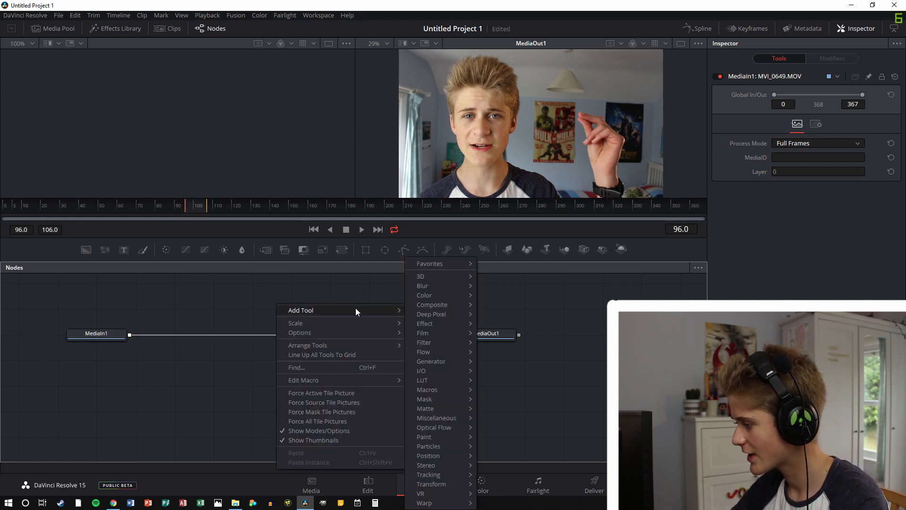
{"action": "mouse_move", "coordinate": [449, 437]}
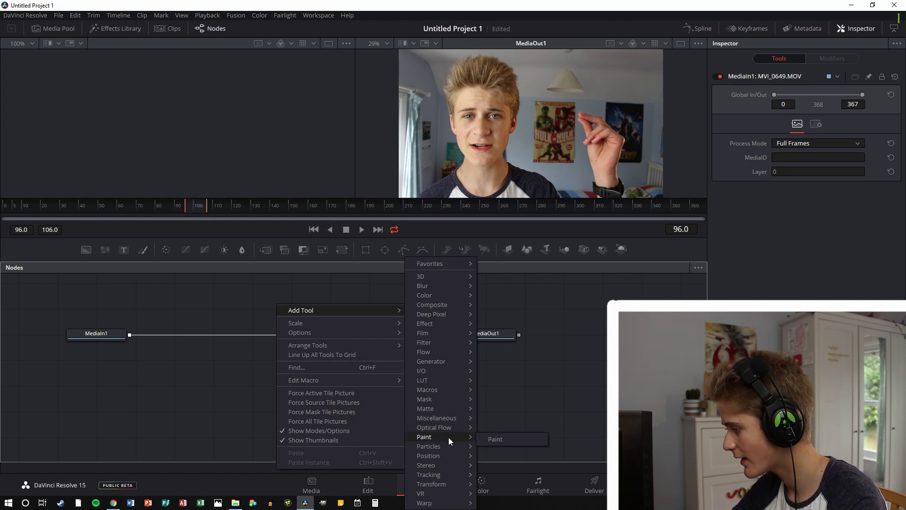
{"action": "left_click", "coordinate": [493, 440]}
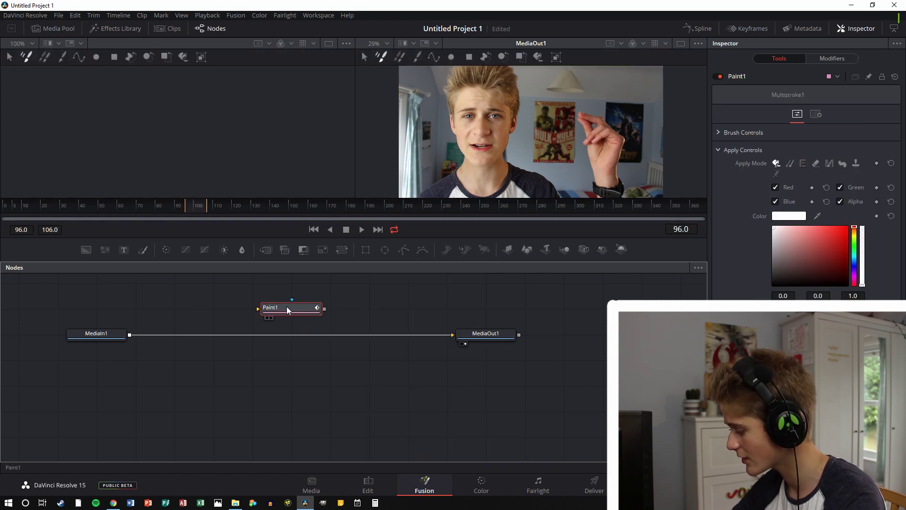
{"action": "key", "text": "Delete"}
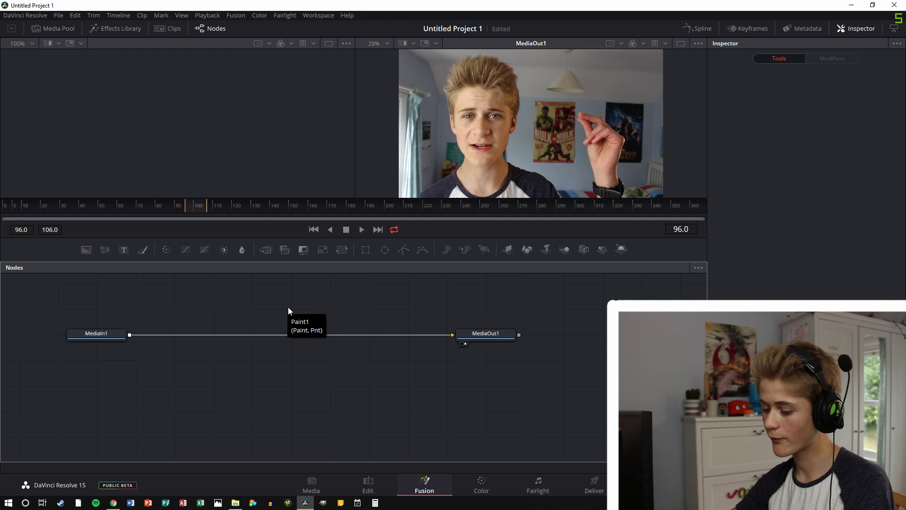
{"action": "key", "text": "shift+space"}
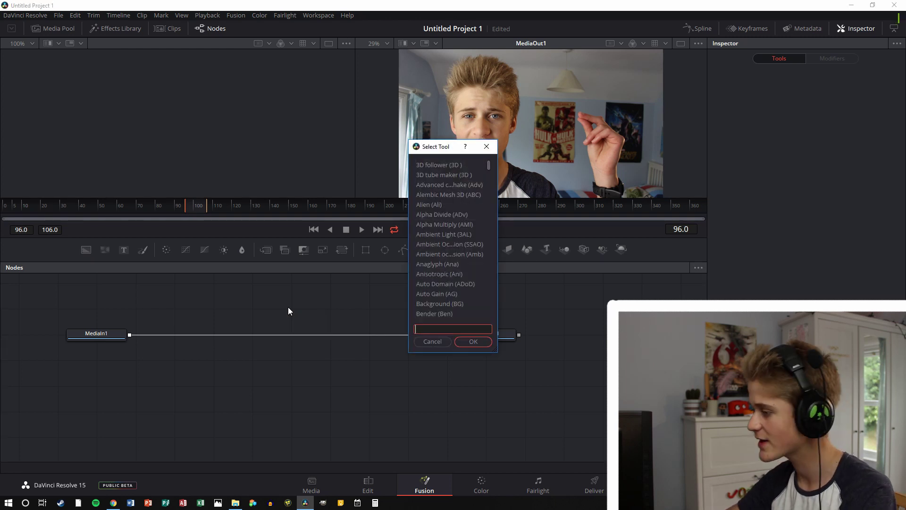
{"action": "type", "text": "pai"}
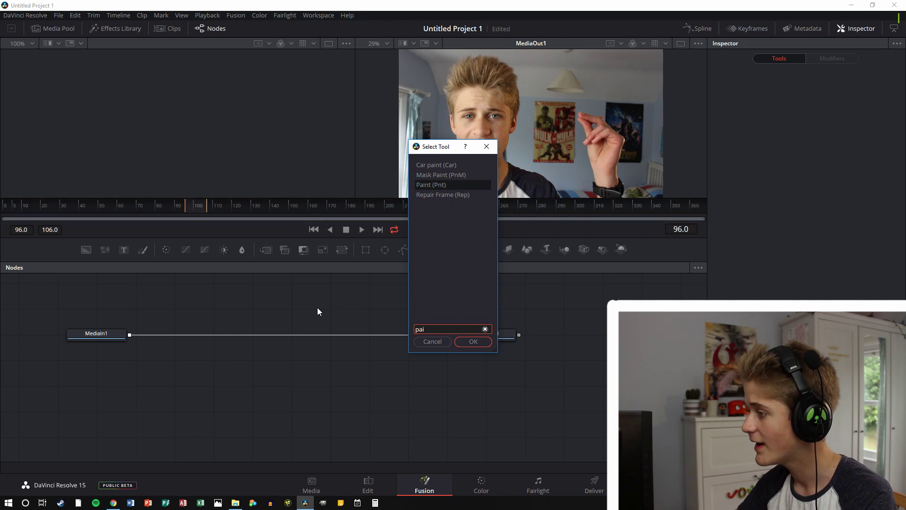
{"action": "key", "text": "Return"}
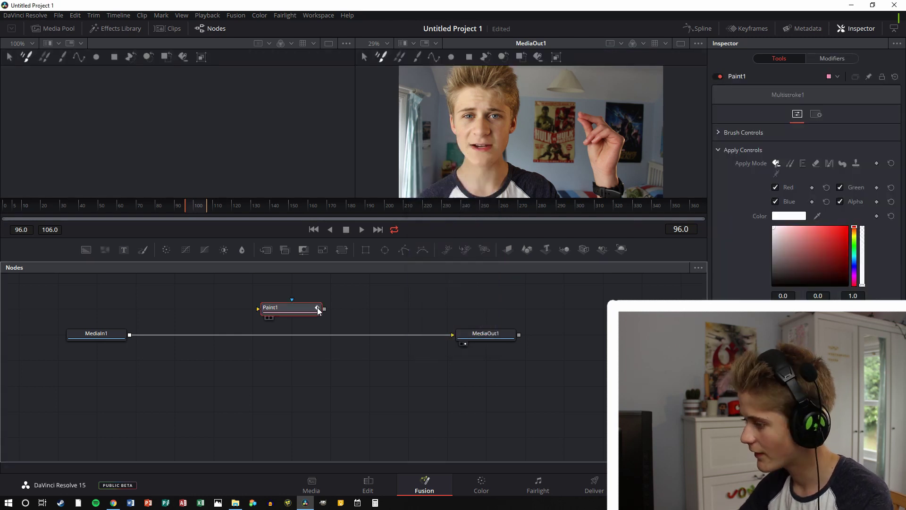
Replace the direct MediaIn1–MediaOut1 link with MediaIn1 → Paint1 → MediaOut1, aligning Paint1 between them.
{"action": "left_click", "coordinate": [288, 334]}
{"action": "key", "text": "Delete"}
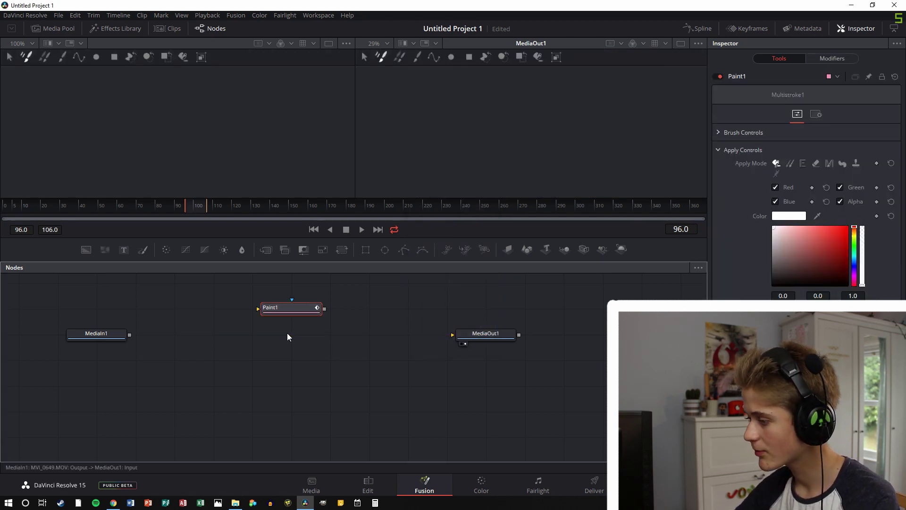
{"action": "left_click_drag", "start_coordinate": [132, 333], "coordinate": [139, 333]}
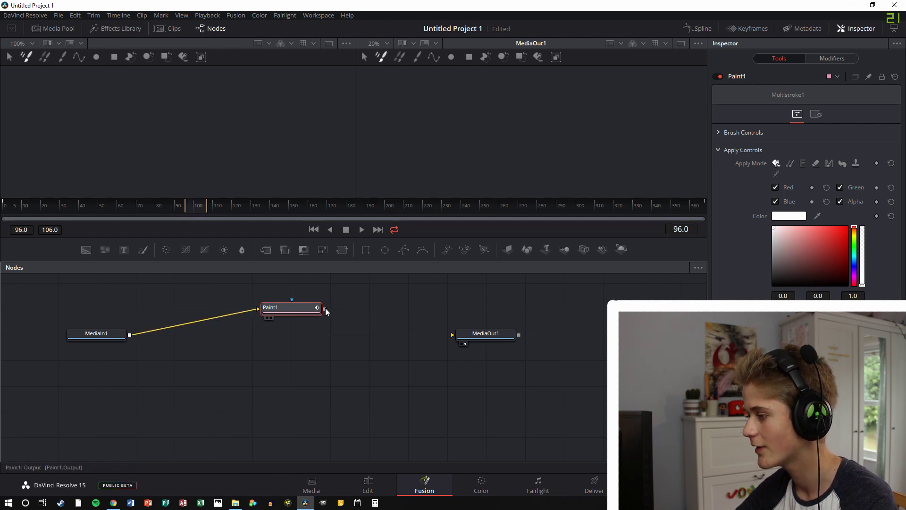
{"action": "left_click_drag", "start_coordinate": [325, 308], "coordinate": [331, 310]}
{"action": "left_click_drag", "start_coordinate": [421, 329], "coordinate": [453, 335]}
{"action": "left_click_drag", "start_coordinate": [299, 308], "coordinate": [302, 333]}
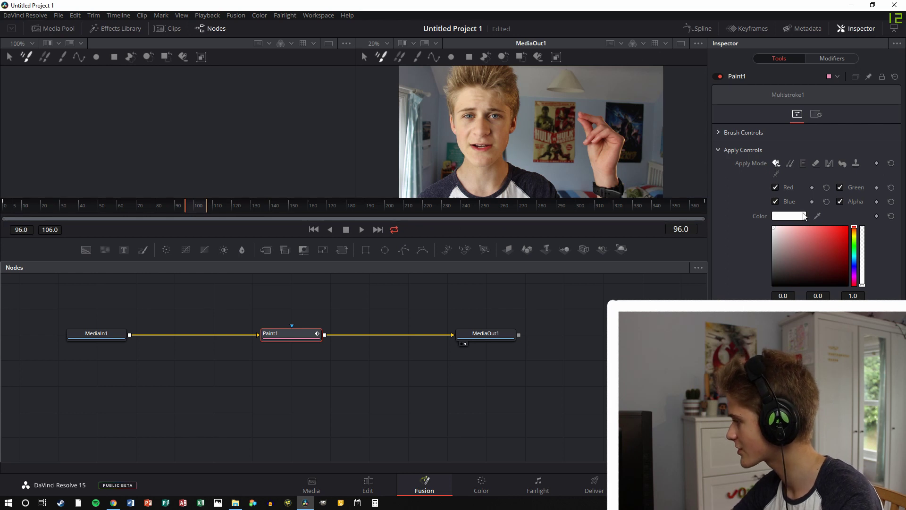
Pick a pink in the Paint1 colour field, tune it to red-pink #ff415d, and confirm.
{"action": "left_click", "coordinate": [802, 216]}
{"action": "left_click", "coordinate": [448, 178]}
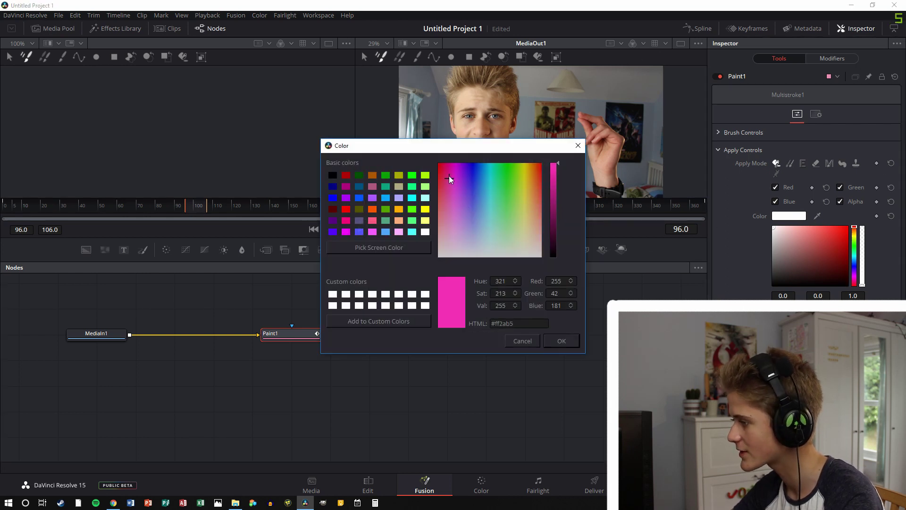
{"action": "left_click_drag", "start_coordinate": [449, 177], "coordinate": [447, 194]}
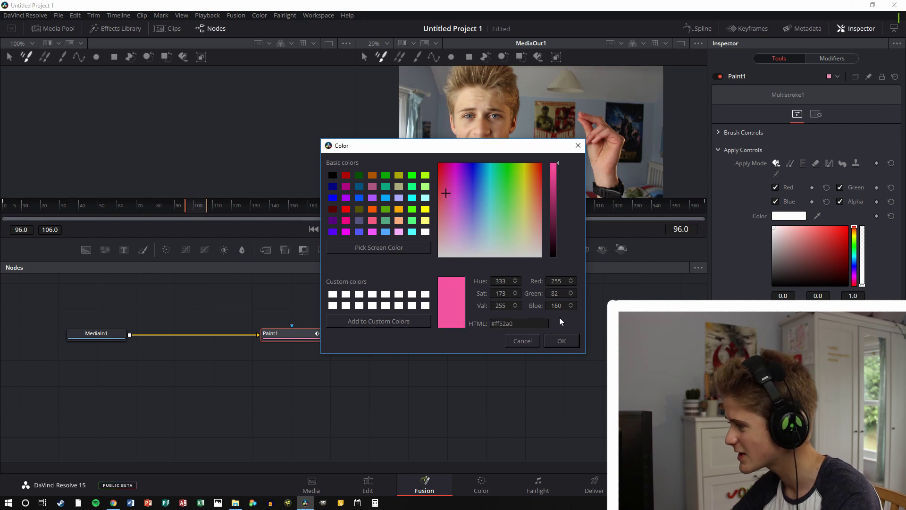
{"action": "left_click_drag", "start_coordinate": [445, 191], "coordinate": [440, 190]}
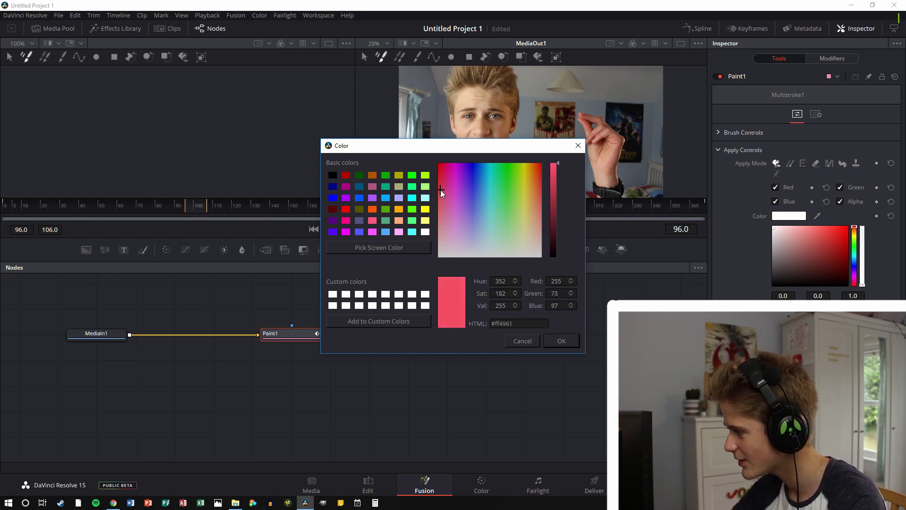
{"action": "left_click", "coordinate": [568, 343]}
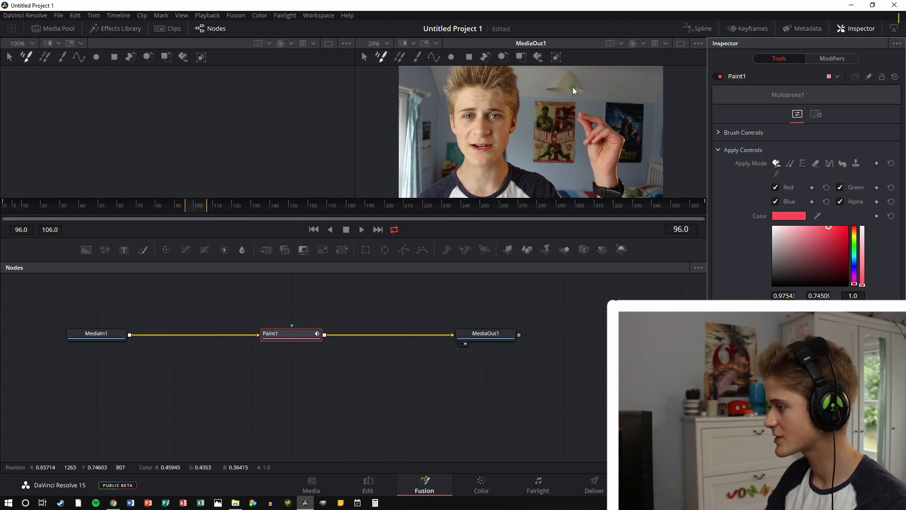
Paint red strokes beside the raised hand from frame 103, advancing one frame at a time.
{"action": "key", "text": "space"}
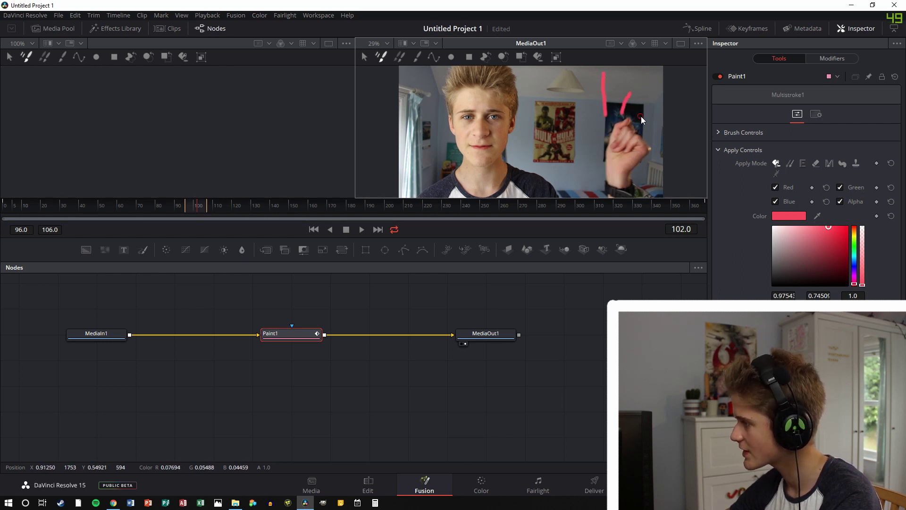
{"action": "left_click_drag", "start_coordinate": [622, 109], "coordinate": [615, 83]}
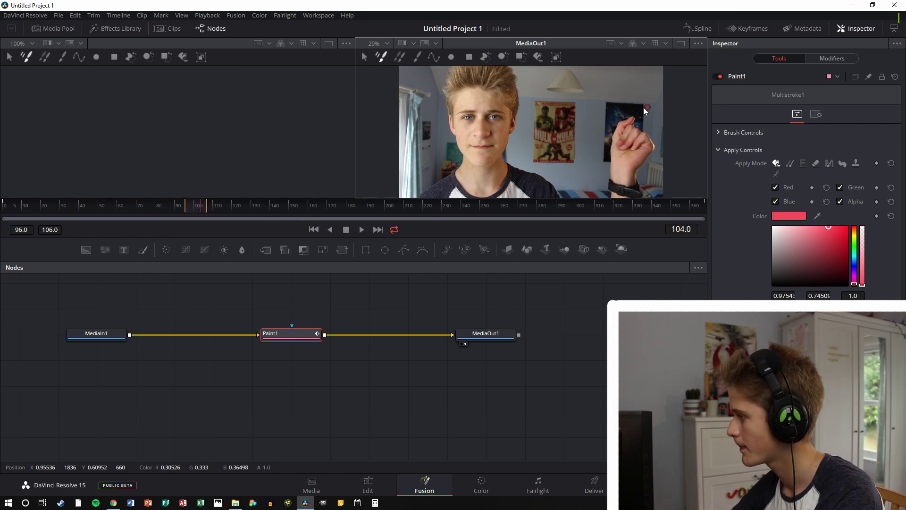
{"action": "key", "text": "Right"}
{"action": "key", "text": "Right"}
{"action": "left_click_drag", "start_coordinate": [616, 106], "coordinate": [616, 85]}
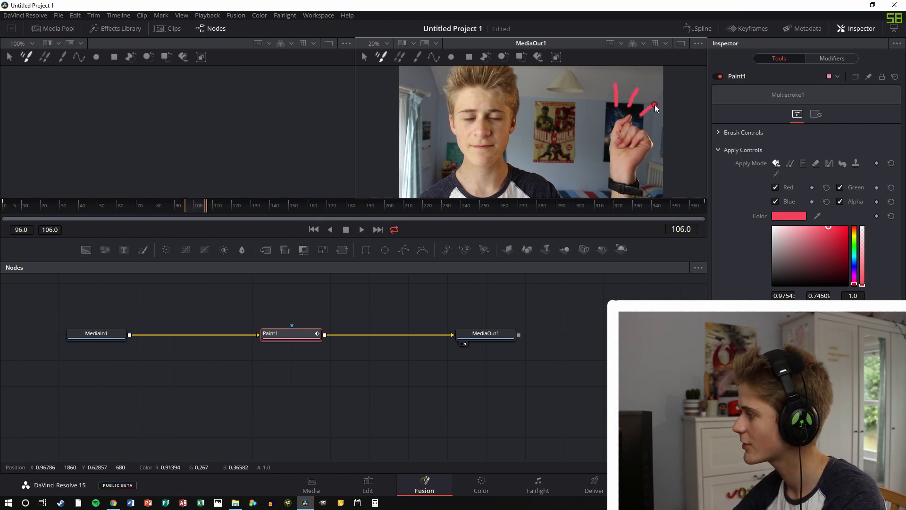
{"action": "key", "text": "Right"}
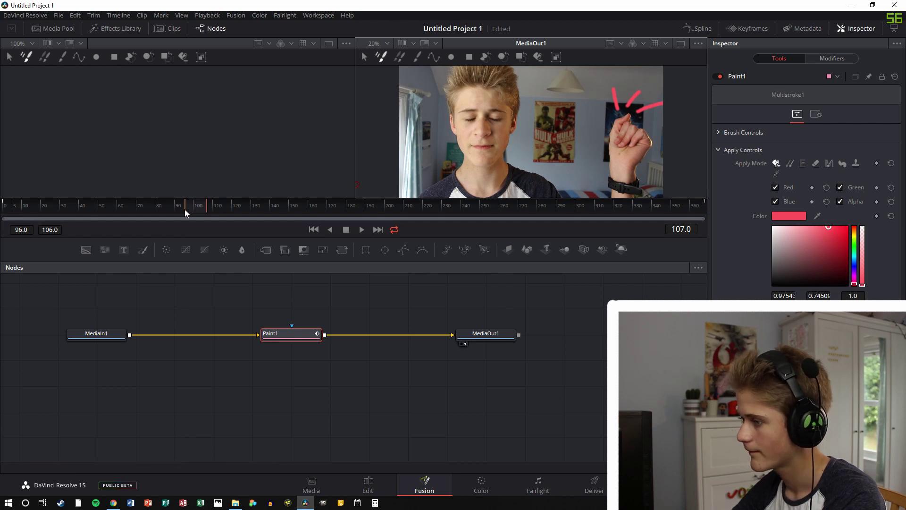
{"action": "left_click", "coordinate": [162, 207]}
{"action": "key", "text": "space"}
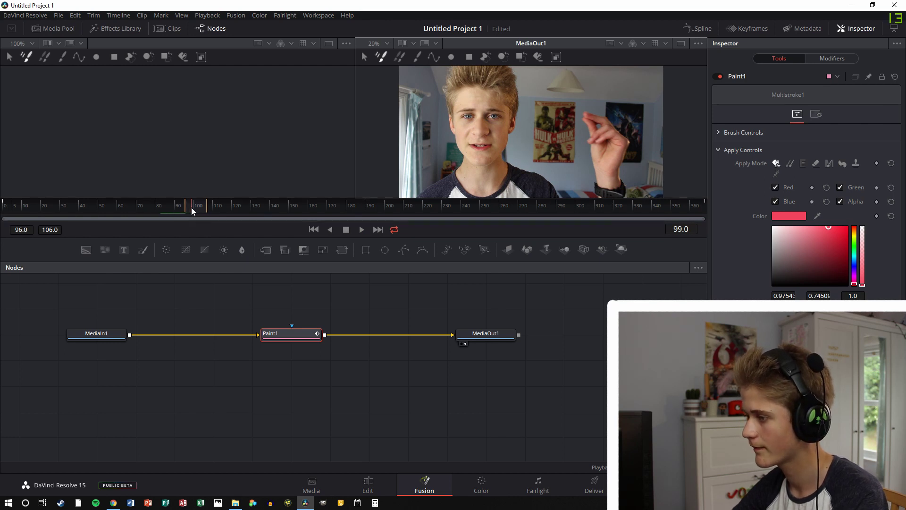
{"action": "left_click_drag", "start_coordinate": [191, 208], "coordinate": [165, 207]}
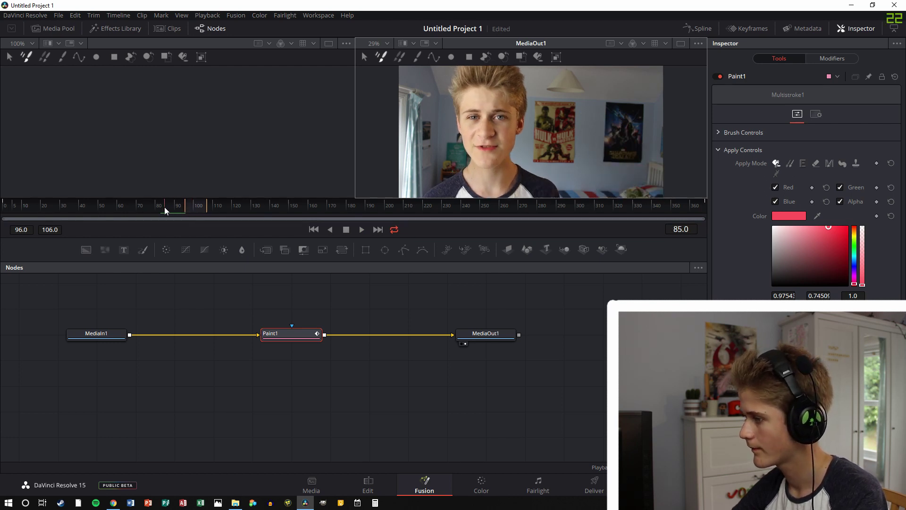
{"action": "key", "text": "space"}
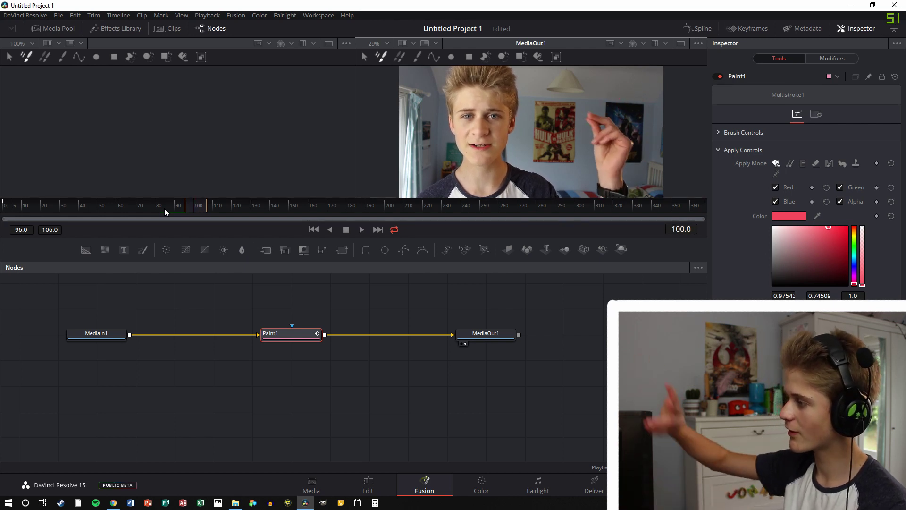
{"action": "key", "text": "space"}
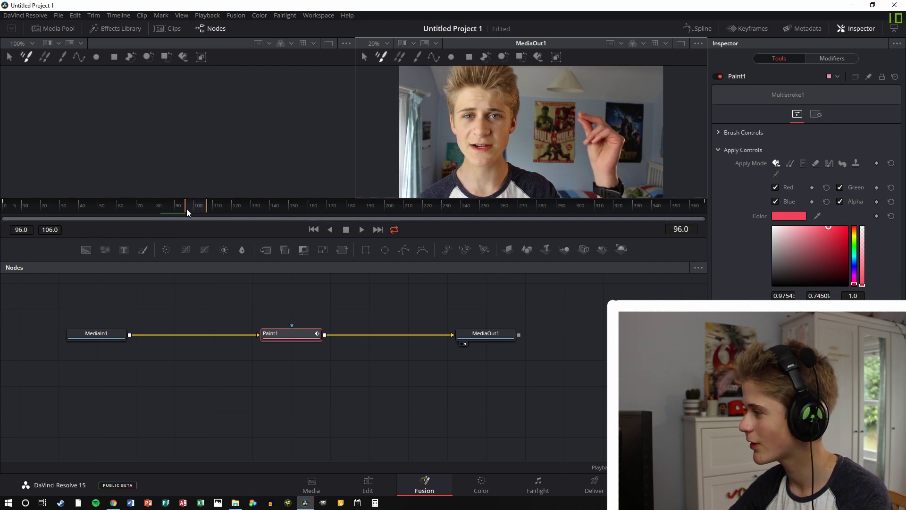
{"action": "key", "text": "space"}
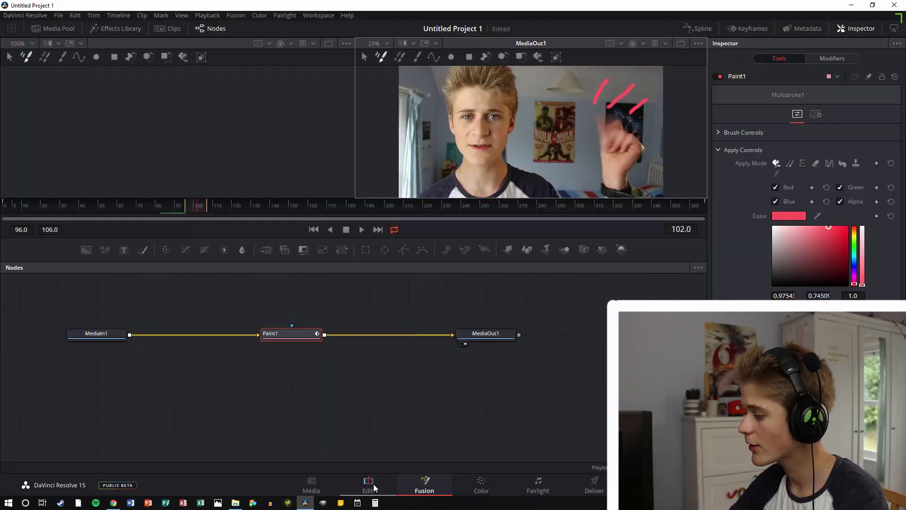
On the Edit page, play and scrub the timeline through the painted section from 01:00:01:21.
{"action": "left_click", "coordinate": [371, 485]}
{"action": "left_click", "coordinate": [393, 337]}
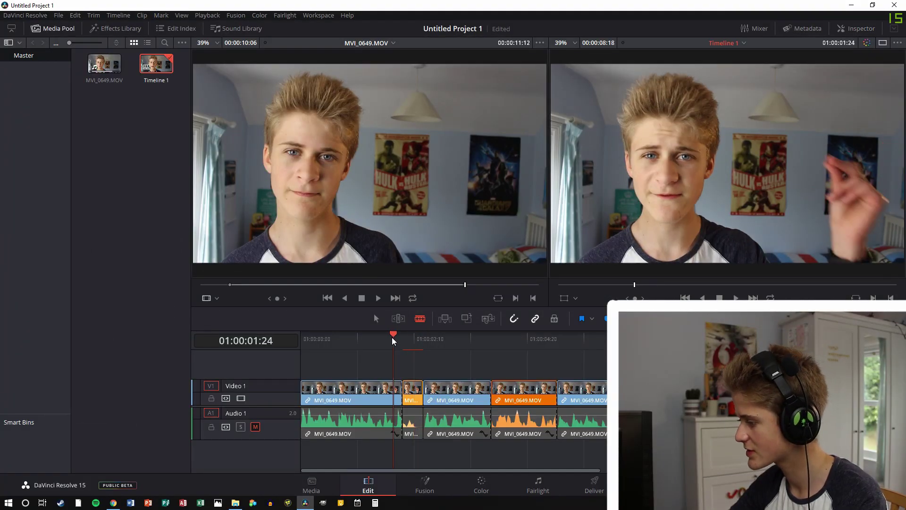
{"action": "key", "text": "space"}
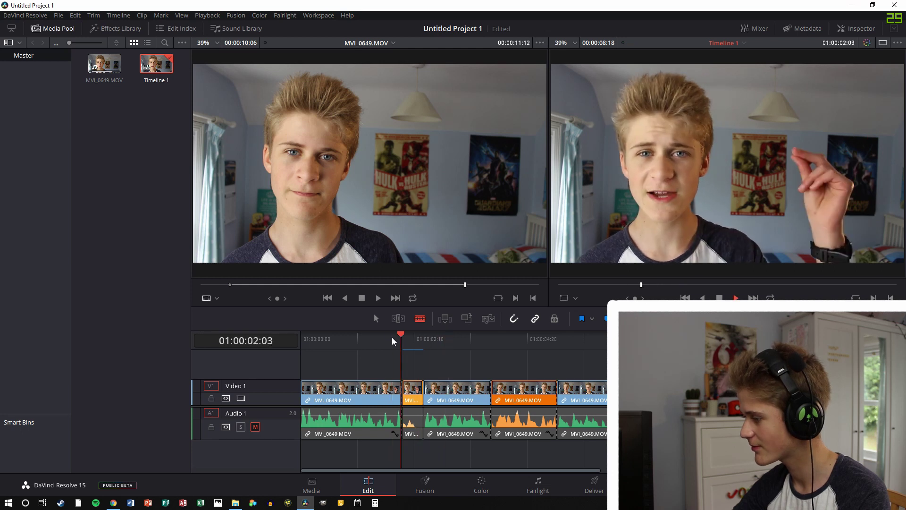
{"action": "left_click", "coordinate": [316, 343]}
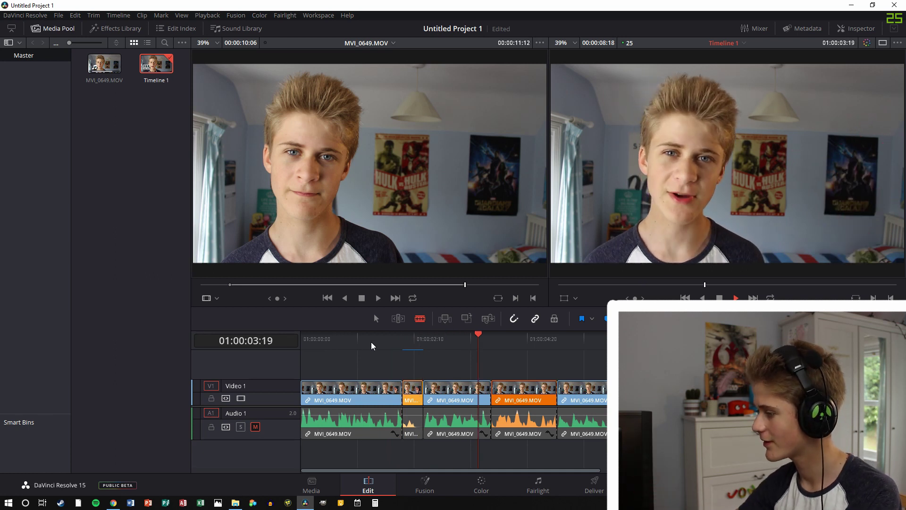
{"action": "left_click", "coordinate": [385, 340]}
{"action": "left_click_drag", "start_coordinate": [386, 340], "coordinate": [421, 339]}
Zoom in on the cuts and step frame by frame through the strokes.
{"action": "key", "text": "ctrl+equal"}
{"action": "key", "text": "ctrl+equal"}
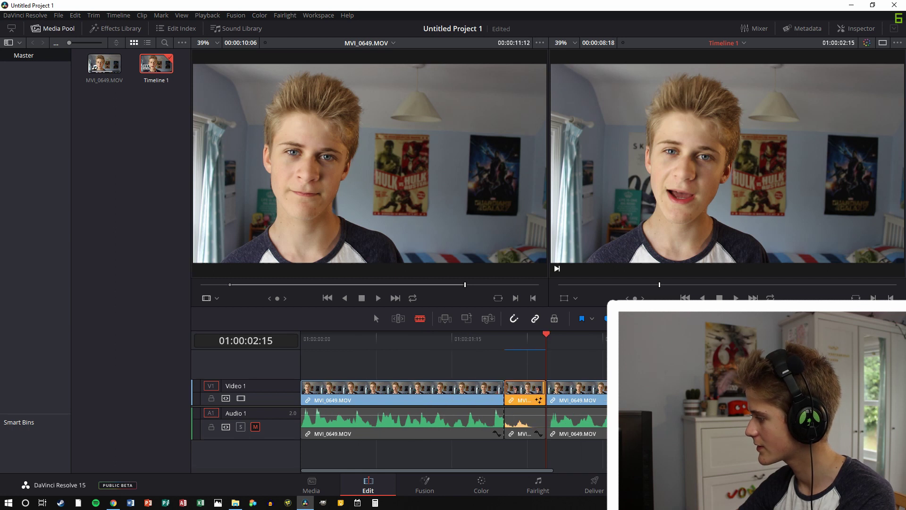
{"action": "key", "text": "Left"}
{"action": "key", "text": "Left"}
{"action": "key", "text": "Left"}
{"action": "key", "text": "Left"}
{"action": "key", "text": "Left"}
{"action": "key", "text": "Left"}
{"action": "key", "text": "Left"}
{"action": "key", "text": "Left"}
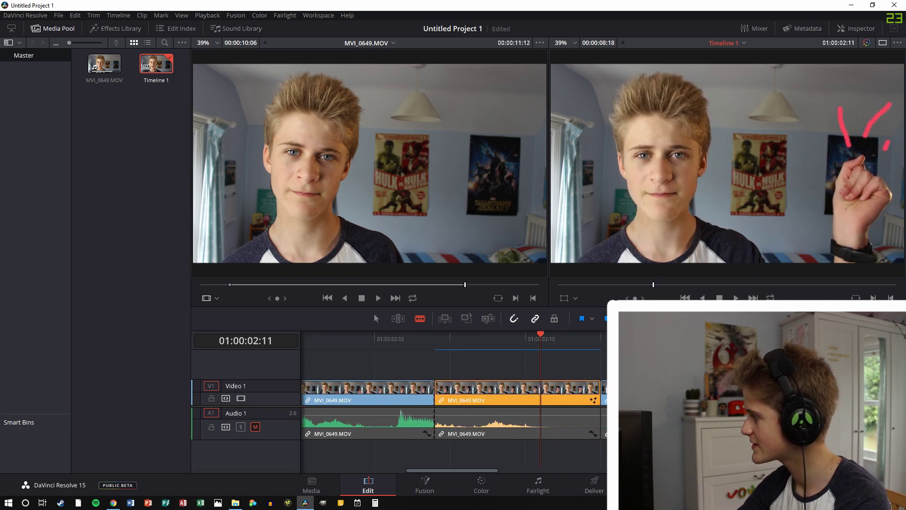
{"action": "key", "text": "Left"}
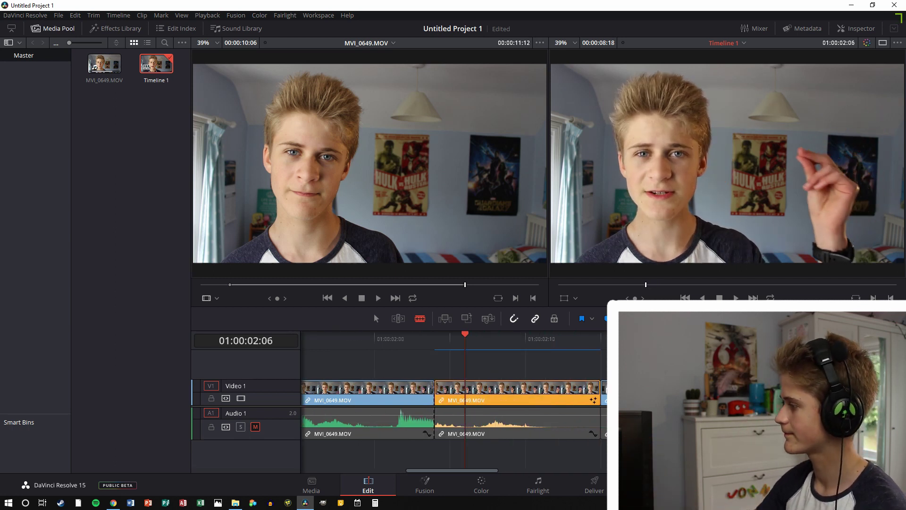
{"action": "key", "text": "Right"}
{"action": "key", "text": "Right"}
{"action": "key", "text": "Right"}
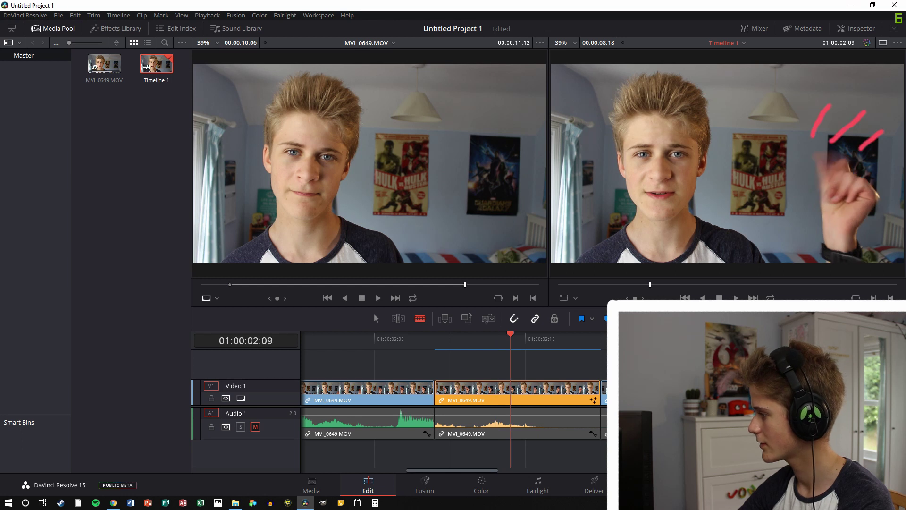
Unmute Audio 1, replay the stroke section around 01:00:02:04 with sound, then mute again.
{"action": "left_click", "coordinate": [255, 427]}
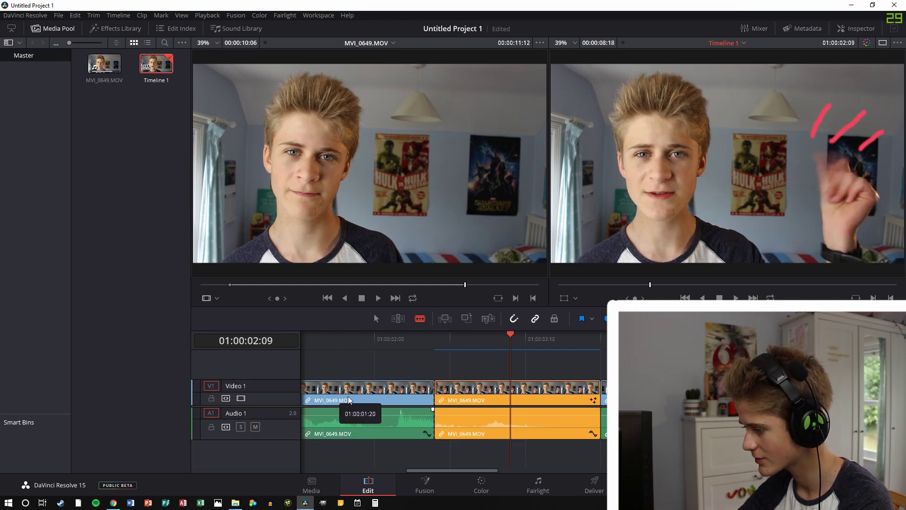
{"action": "left_click", "coordinate": [429, 339]}
{"action": "key", "text": "space"}
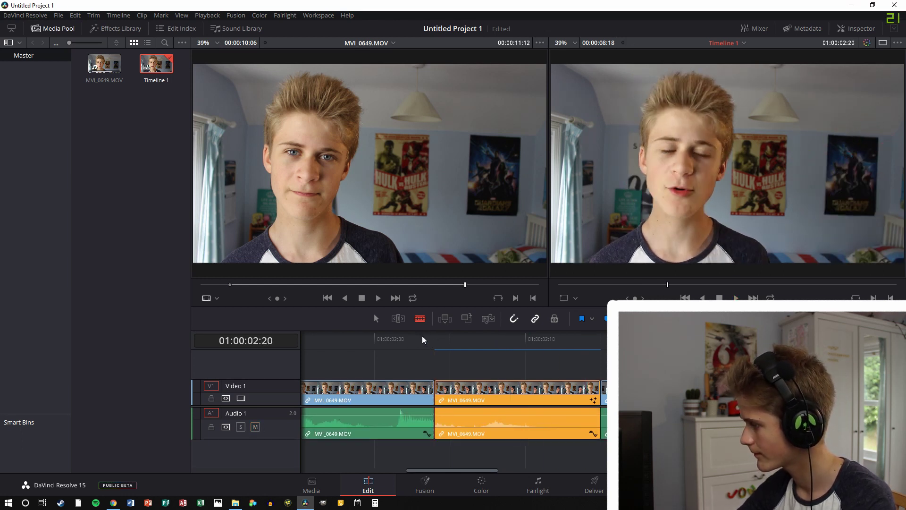
{"action": "left_click", "coordinate": [347, 336]}
{"action": "key", "text": "space"}
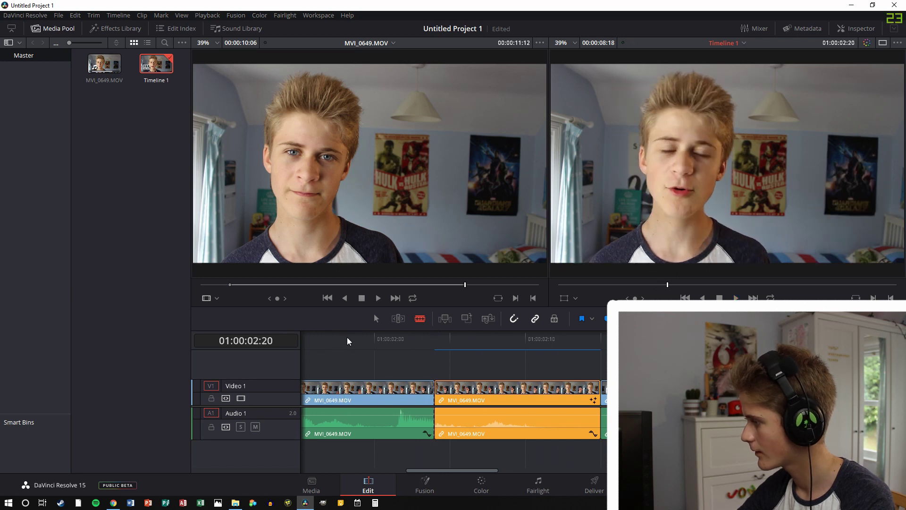
{"action": "left_click", "coordinate": [256, 427]}
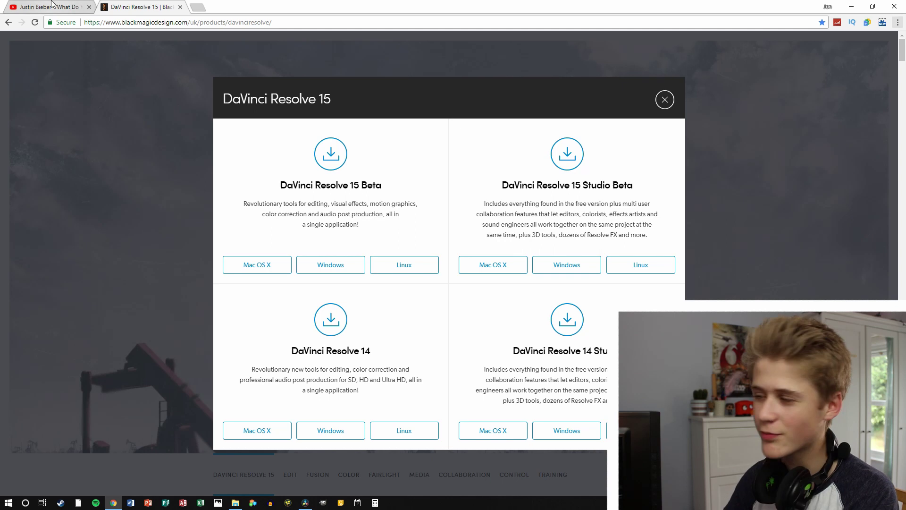
Play 'What Do You Mean? (Lyric Video)' on YouTube and pause on the white hand-drawn lines.
{"action": "left_click", "coordinate": [52, 5]}
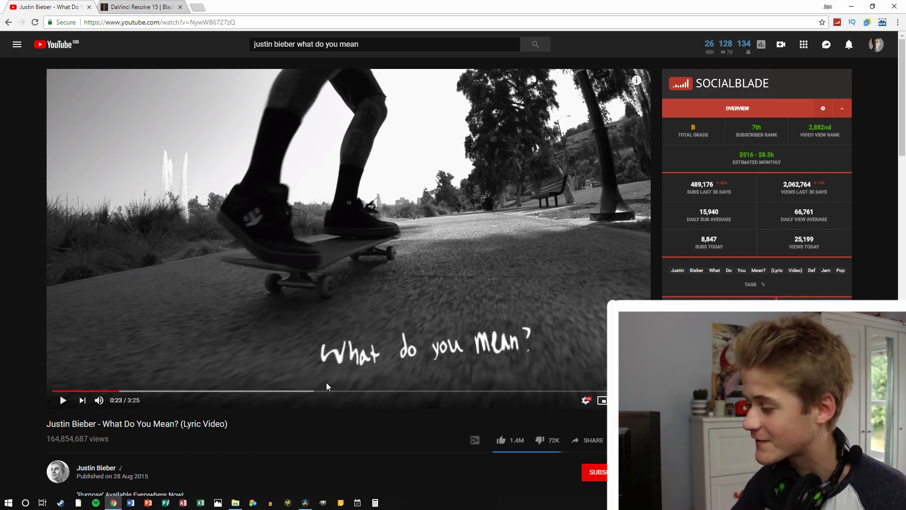
{"action": "left_click", "coordinate": [312, 218]}
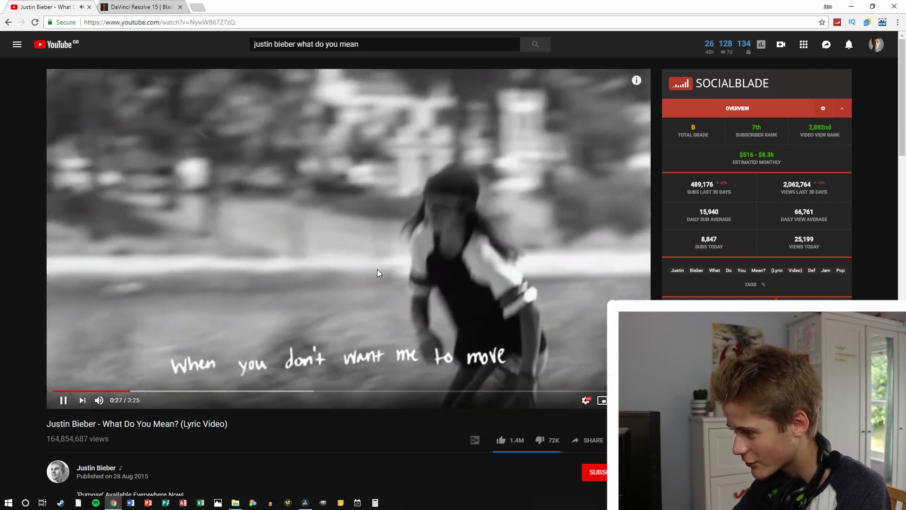
{"action": "left_click", "coordinate": [384, 241]}
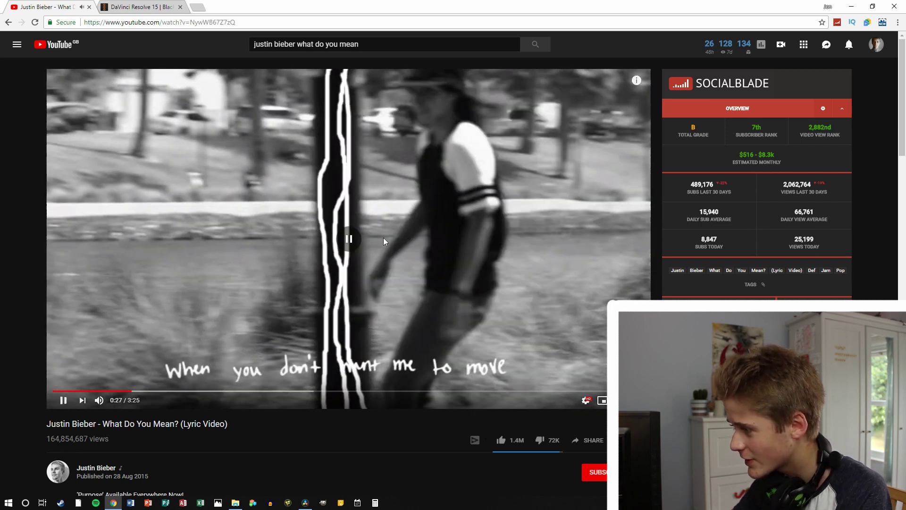
{"action": "left_click", "coordinate": [385, 184]}
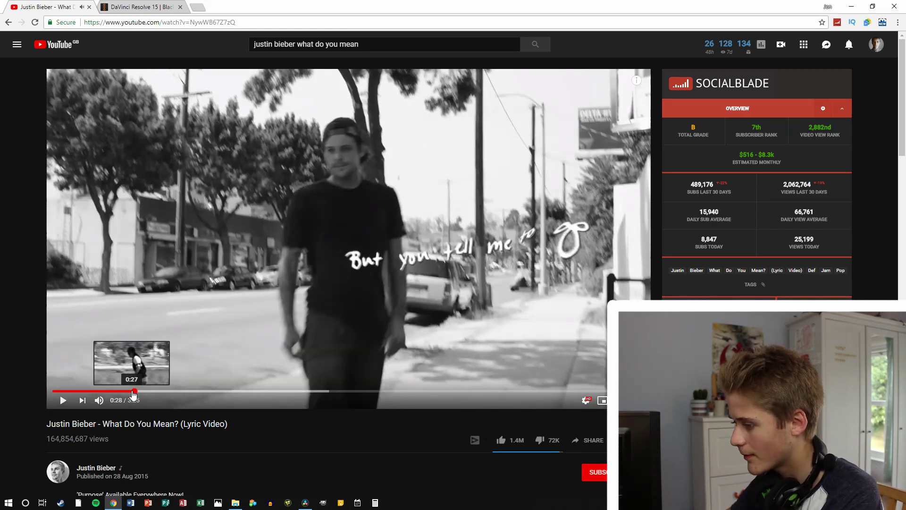
{"action": "mouse_move", "coordinate": [134, 394]}
{"action": "left_mouse_down"}
{"action": "mouse_move", "coordinate": [148, 393]}
{"action": "mouse_move", "coordinate": [122, 394]}
{"action": "left_mouse_up"}
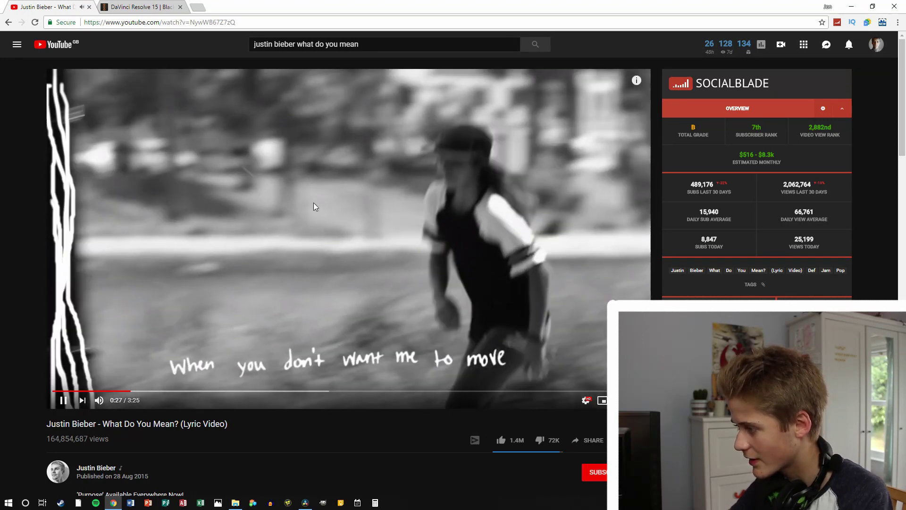
{"action": "left_click", "coordinate": [389, 192]}
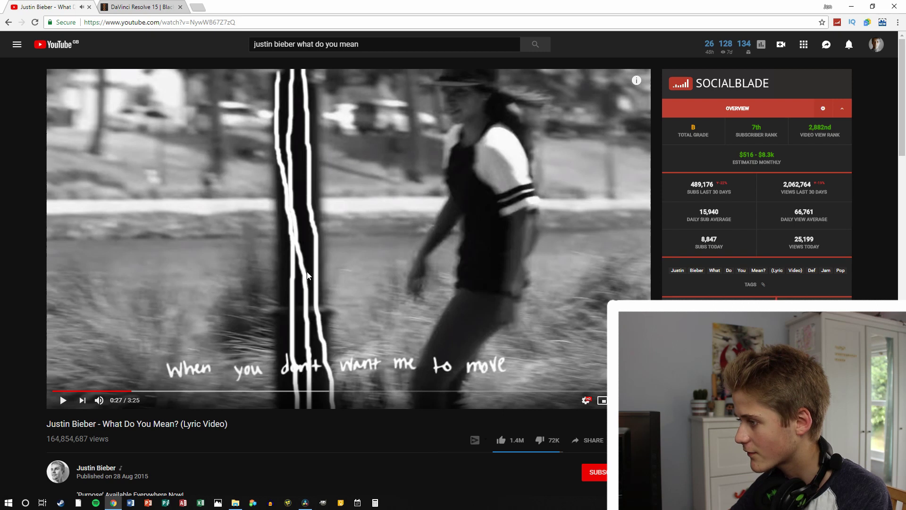